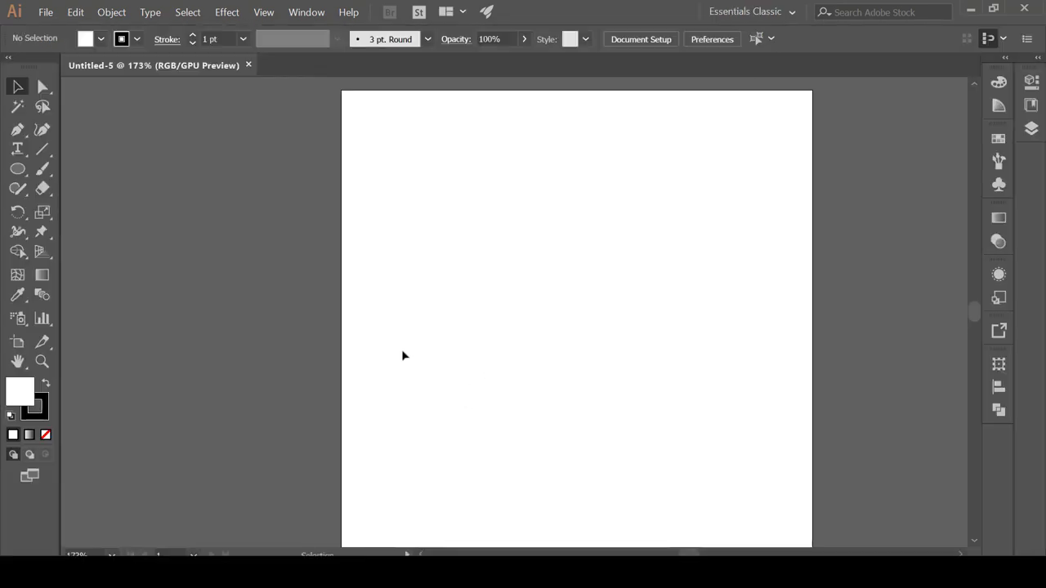
# - Draw a tall upright ellipse on the artboard's left half and place a horizontally aligned duplicate beside it
pyautogui.moveTo(17, 170); pyautogui.dragTo(93, 209)
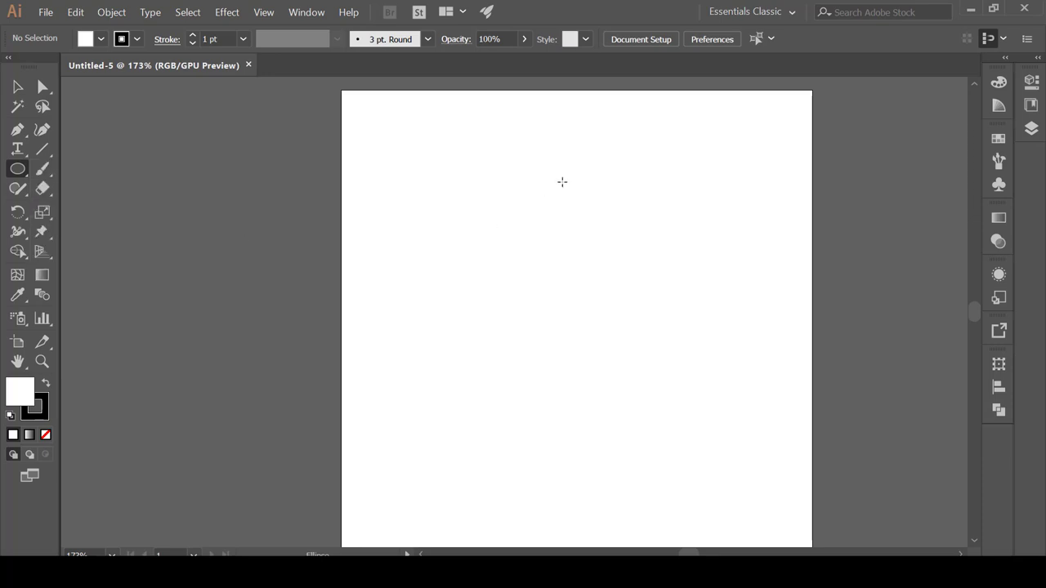
pyautogui.moveTo(563, 182); pyautogui.dragTo(428, 417)
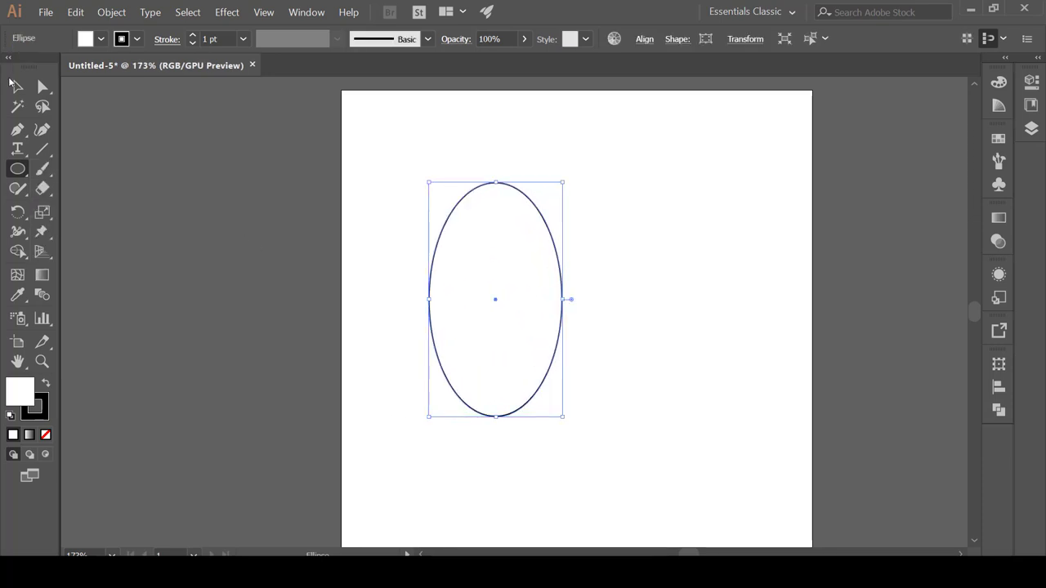
pyautogui.click(15, 85)
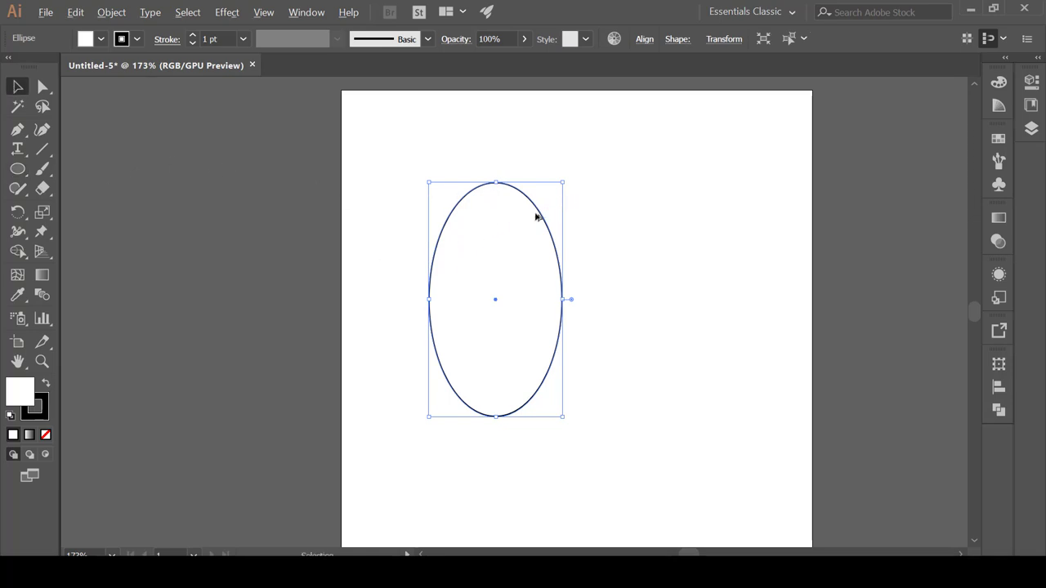
pyautogui.moveTo(537, 215); pyautogui.dragTo(729, 224)
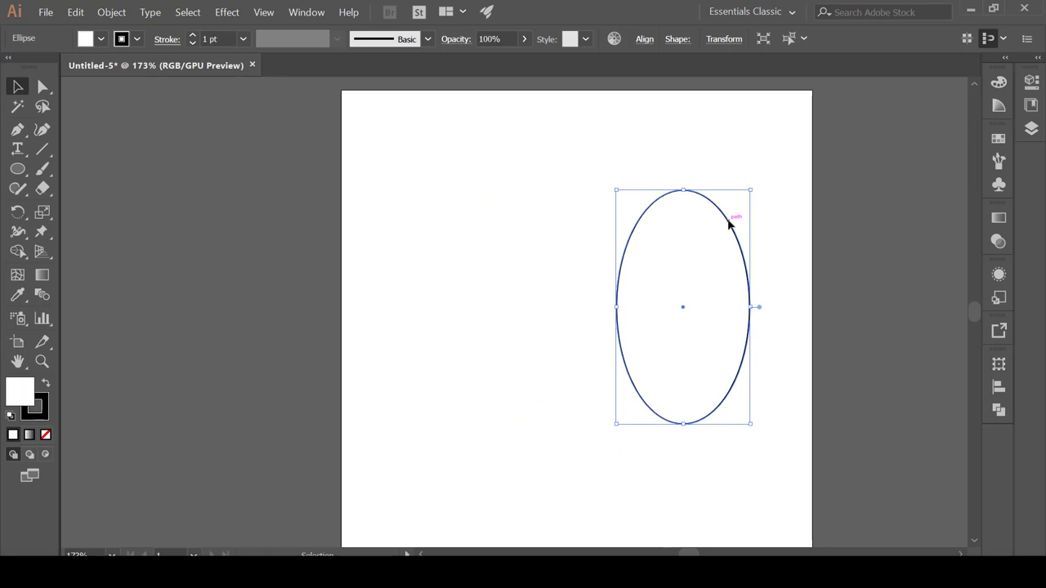
pyautogui.hotkey('ctrl', 'z')
pyautogui.moveTo(561, 244); pyautogui.dragTo(740, 247)
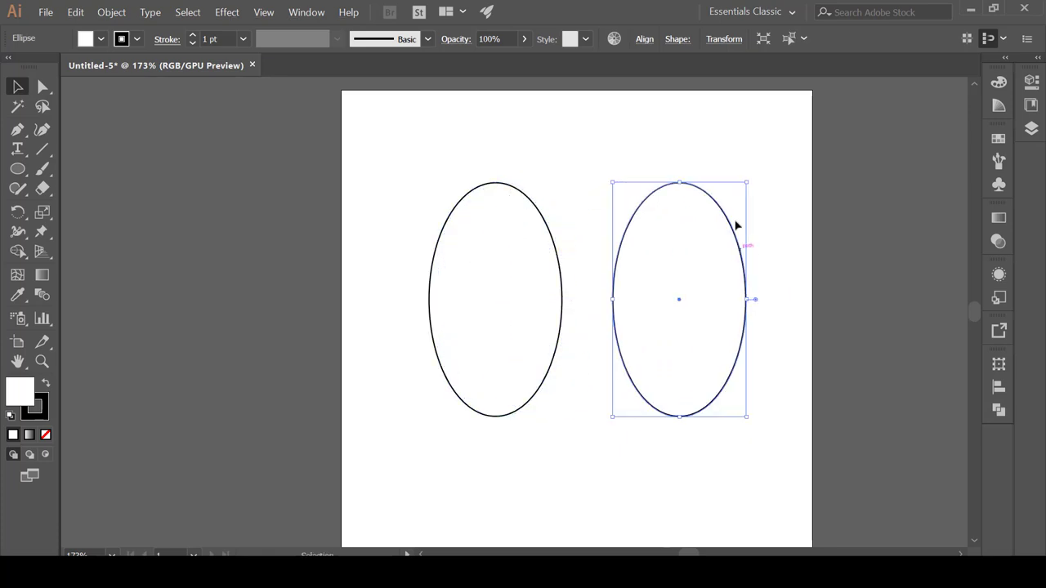
# - Scale down the duplicate ellipse, position it inside the original near its lower end, and narrow it symmetrically
pyautogui.moveTo(749, 179); pyautogui.dragTo(532, 237)
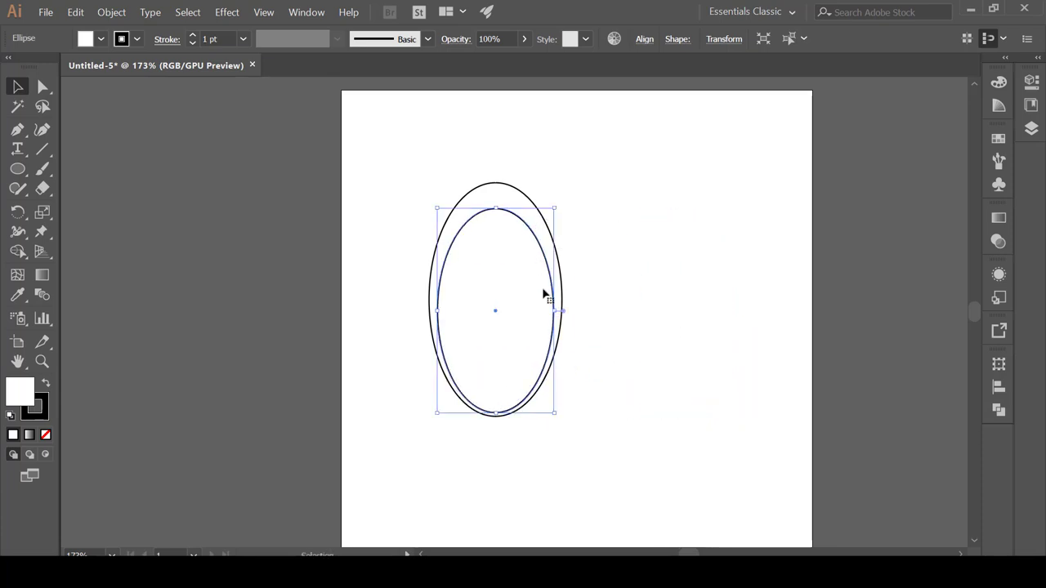
pyautogui.moveTo(555, 311)
pyautogui.mouseDown()
pyautogui.moveTo(536, 304)
pyautogui.moveTo(549, 297)
pyautogui.mouseUp()
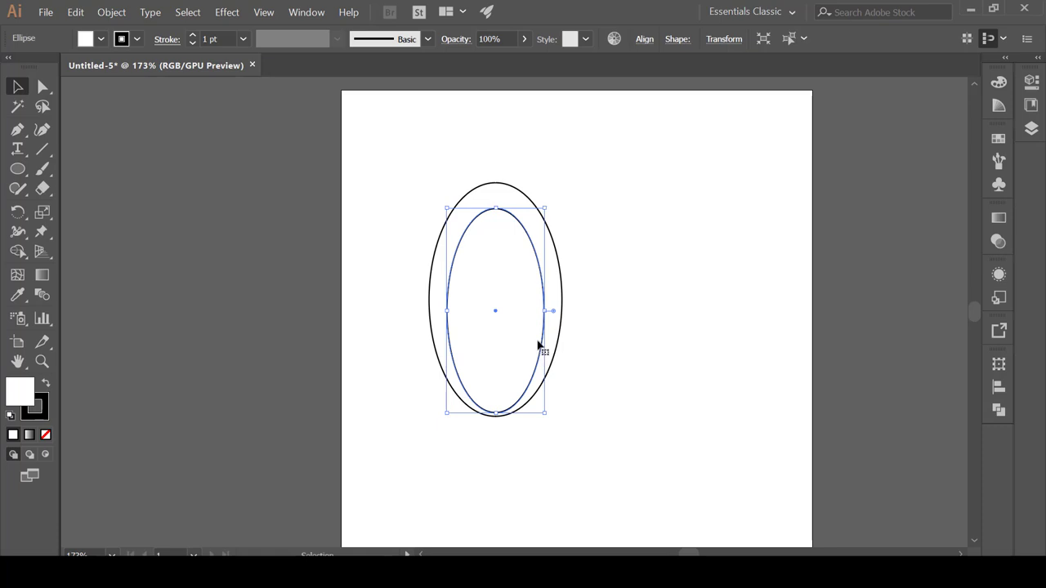
pyautogui.click(649, 315)
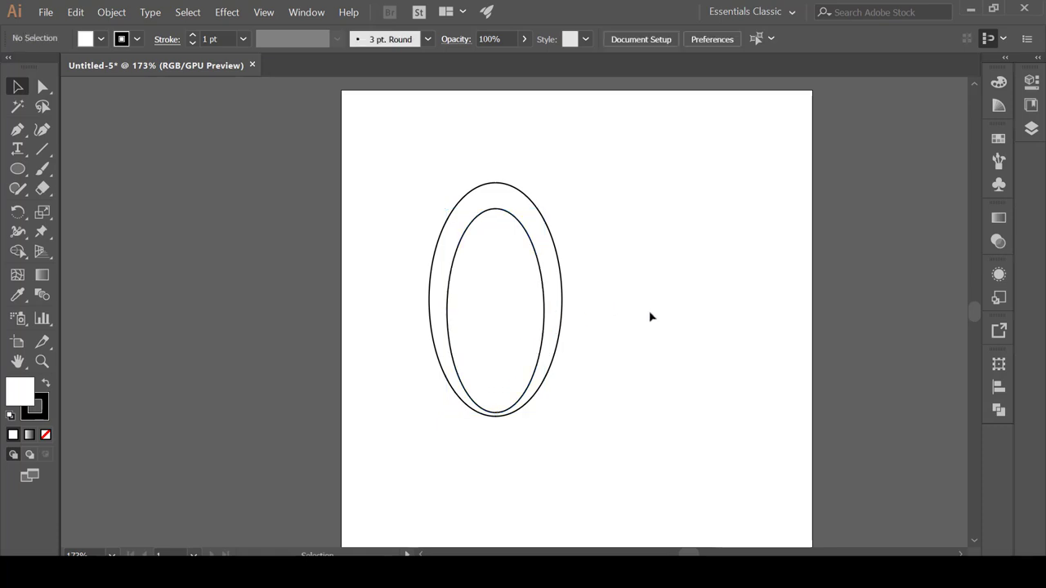
# - Draw a horizontal line across the middle of both ellipses and centre it so it extends past both sides
pyautogui.press('\\')
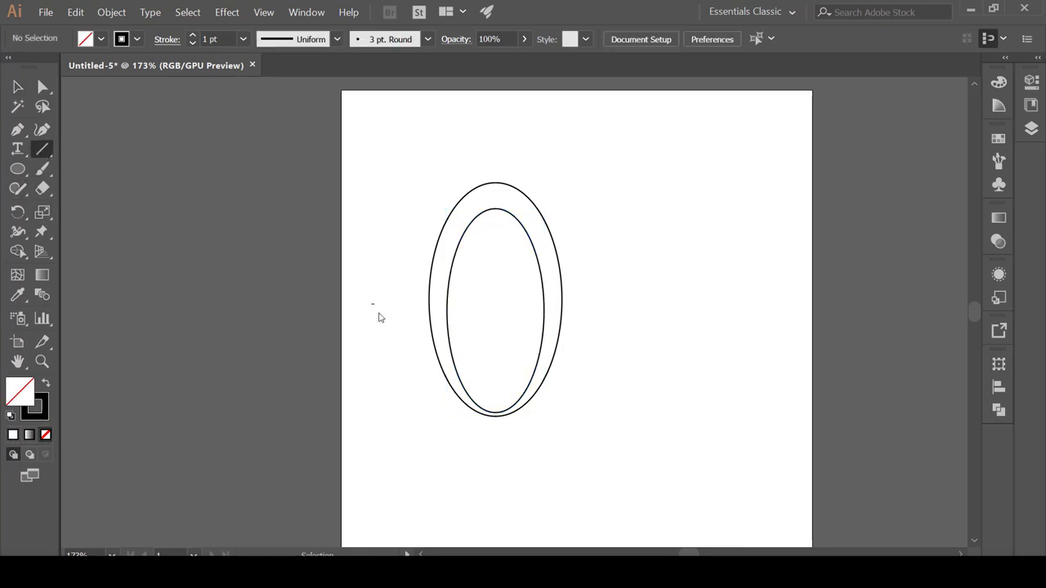
pyautogui.moveTo(411, 307); pyautogui.dragTo(612, 308)
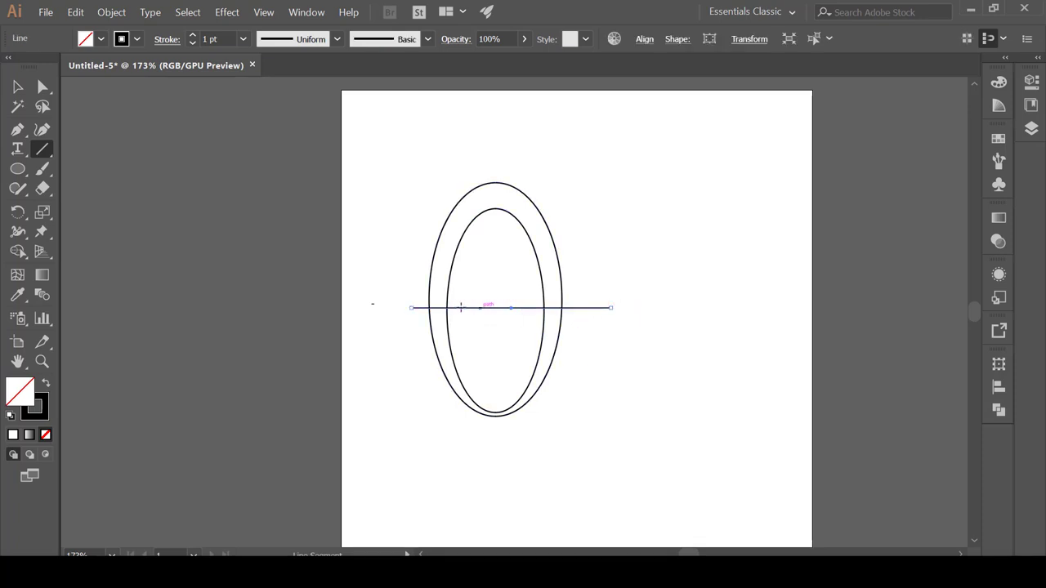
pyautogui.click(17, 87)
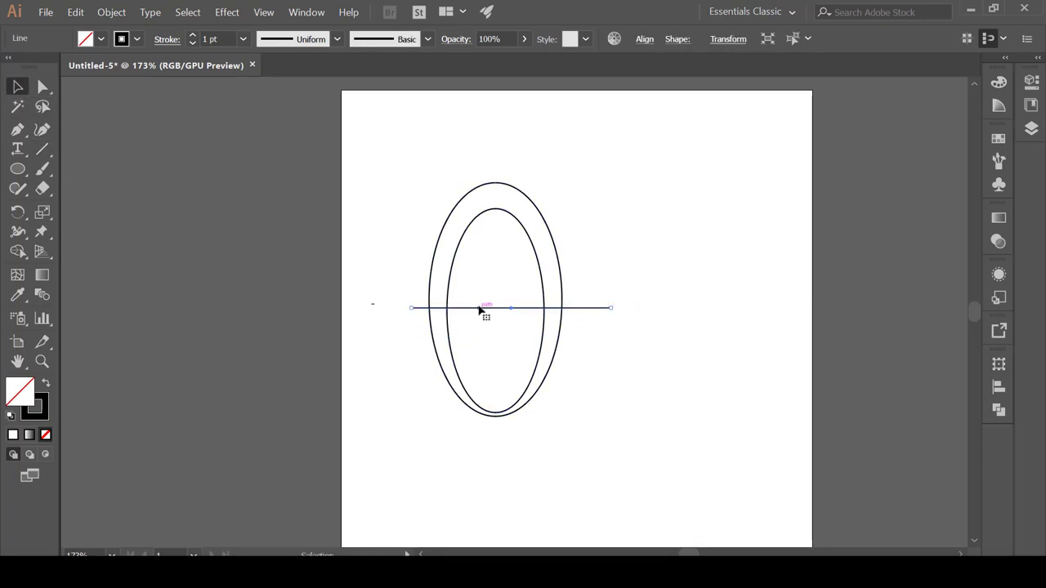
pyautogui.moveTo(476, 309); pyautogui.dragTo(423, 313)
pyautogui.click(475, 313)
pyautogui.click(629, 251)
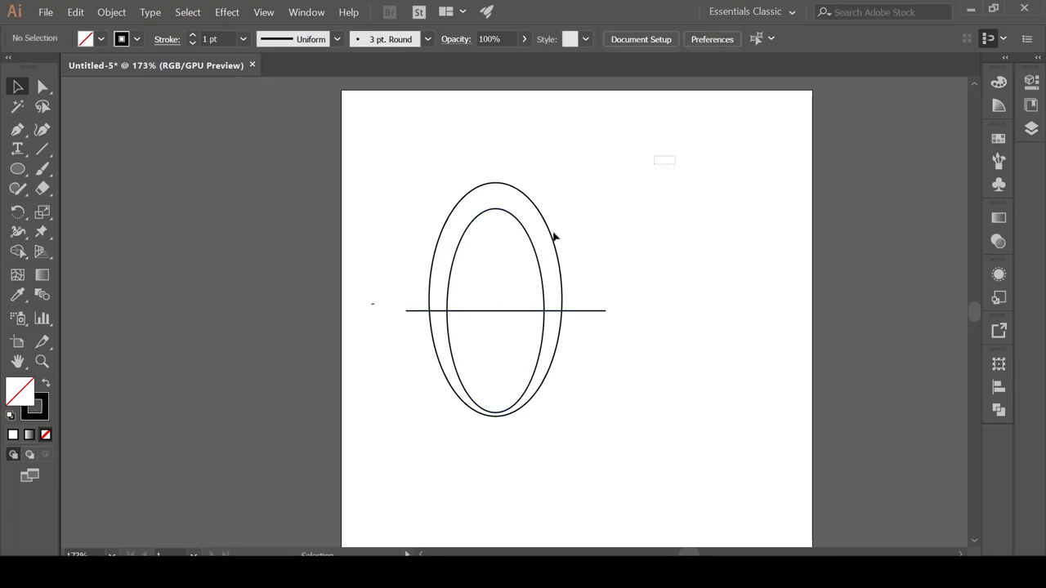
# - Divide the two ellipses and the horizontal line into separate pieces with the Pathfinder Divide operation
pyautogui.moveTo(554, 237); pyautogui.dragTo(358, 484)
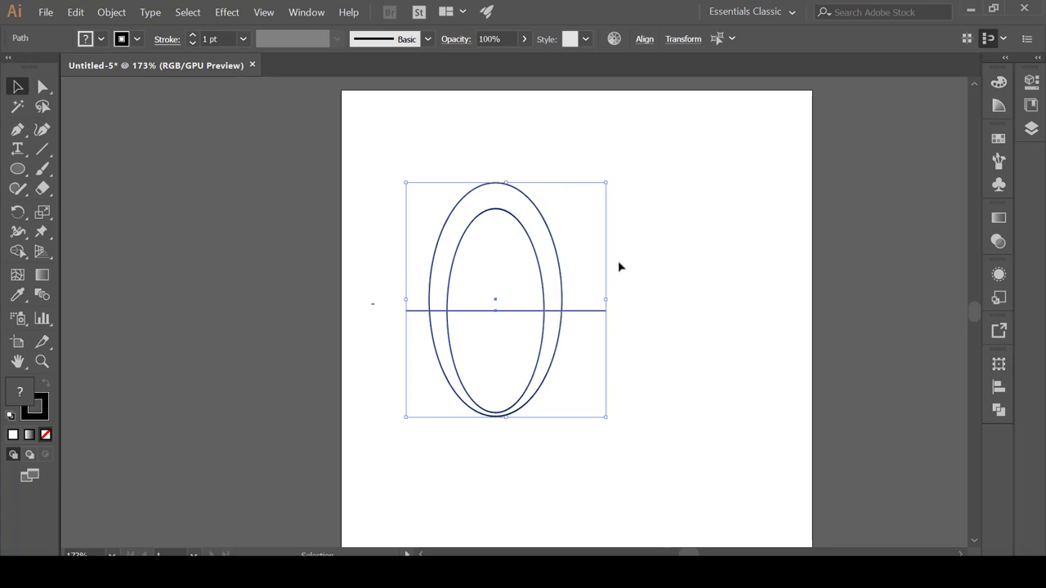
pyautogui.click(306, 13)
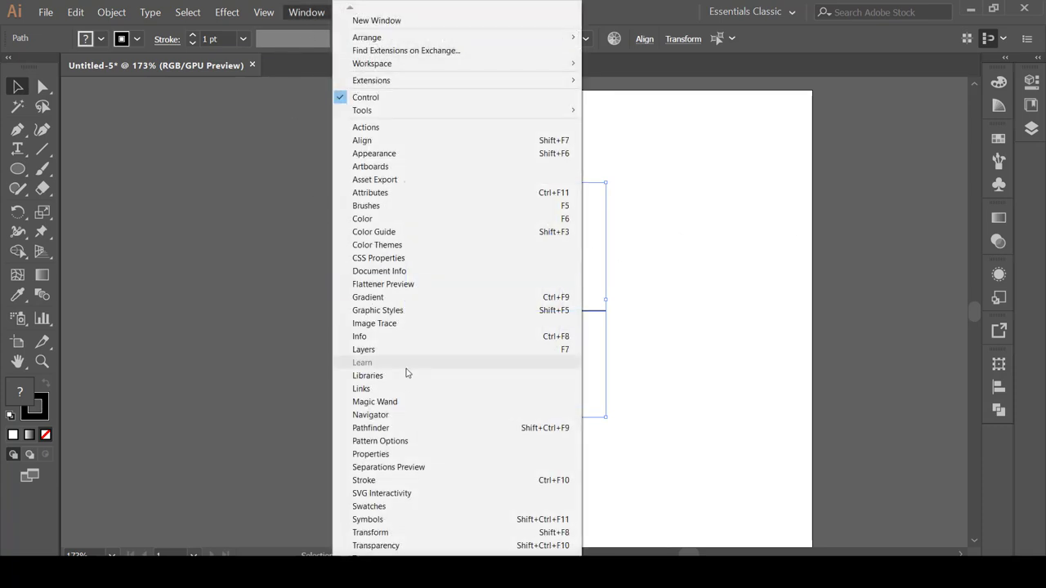
pyautogui.click(403, 426)
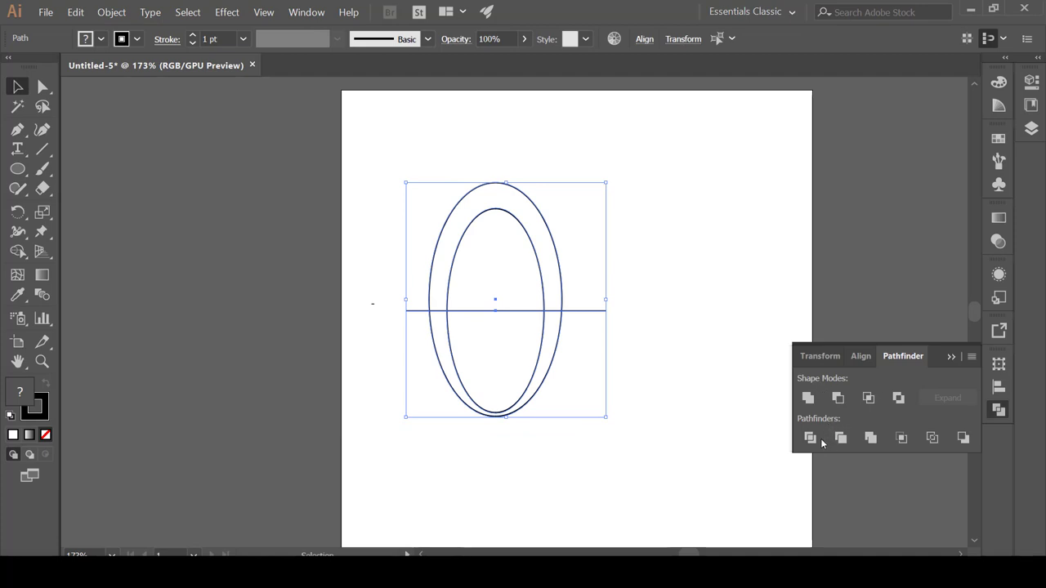
pyautogui.click(811, 440)
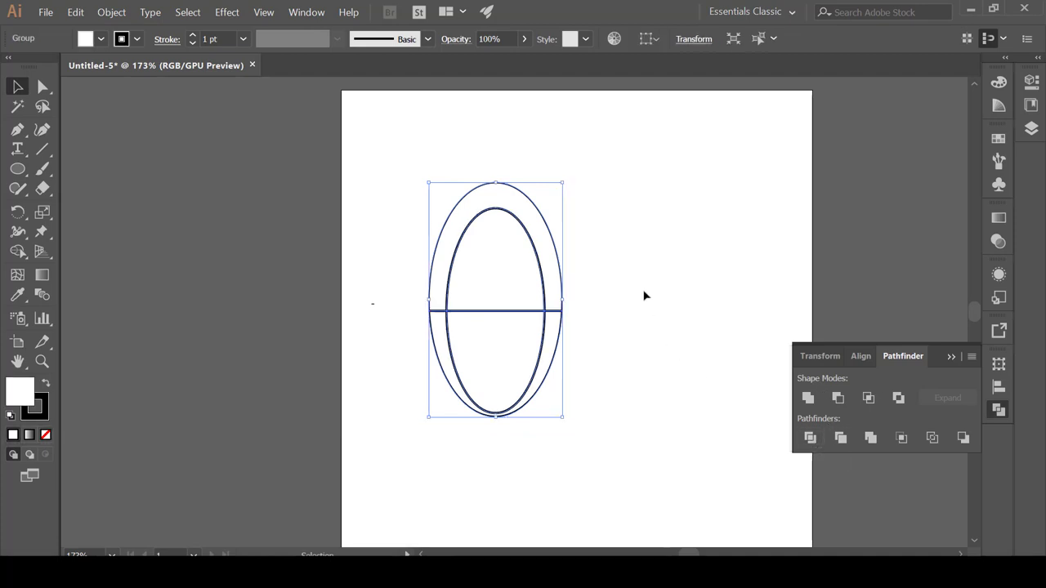
pyautogui.hotkey('ctrl', 'h')
pyautogui.click(878, 319)
pyautogui.click(951, 356)
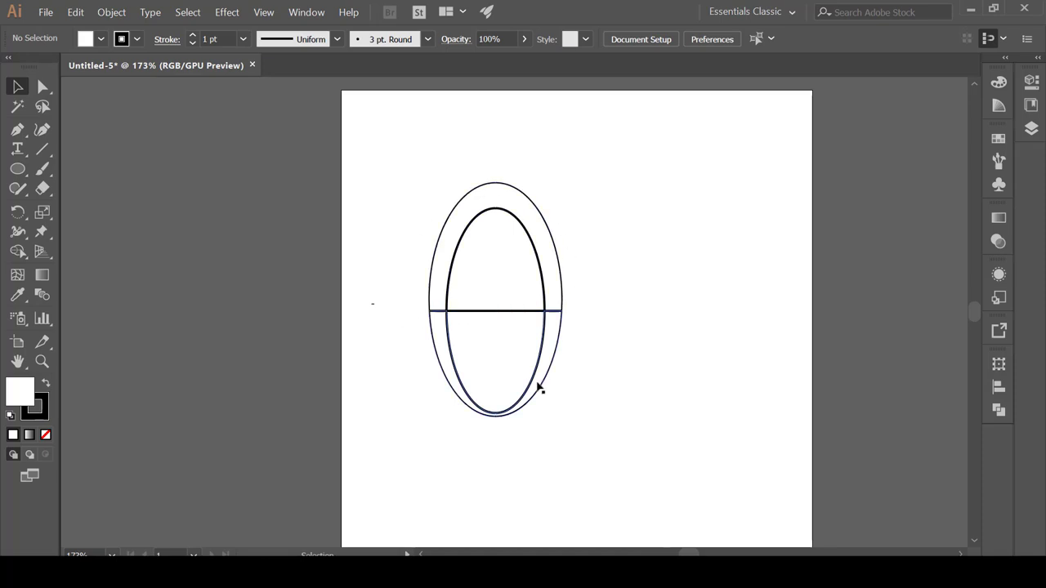
# - Isolate the divided group and delete both pieces below the line and the inner ellipse's upper half, keeping the arch band
pyautogui.click(450, 333)
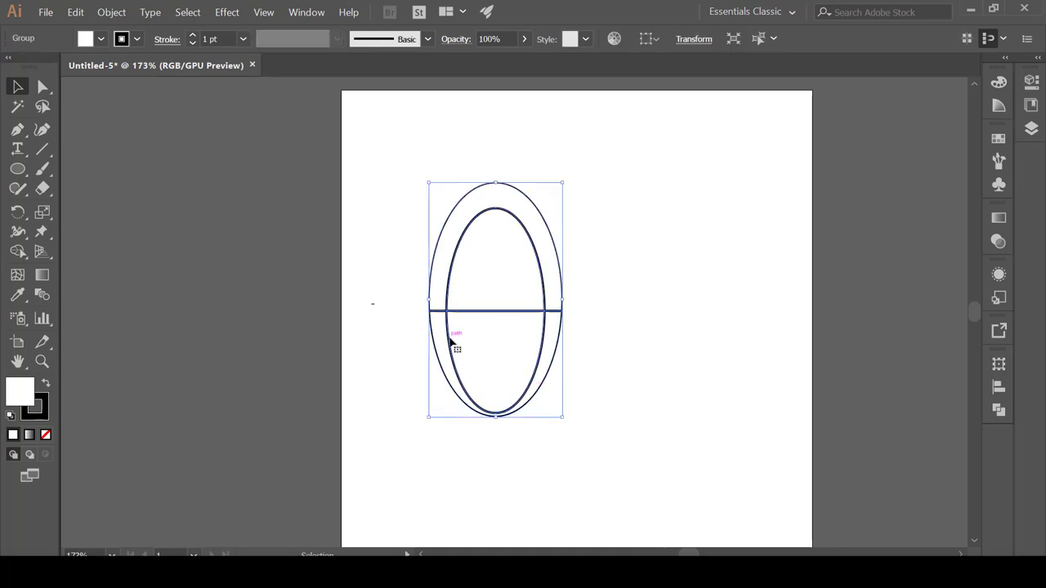
pyautogui.doubleClick(451, 341)
pyautogui.click(449, 338)
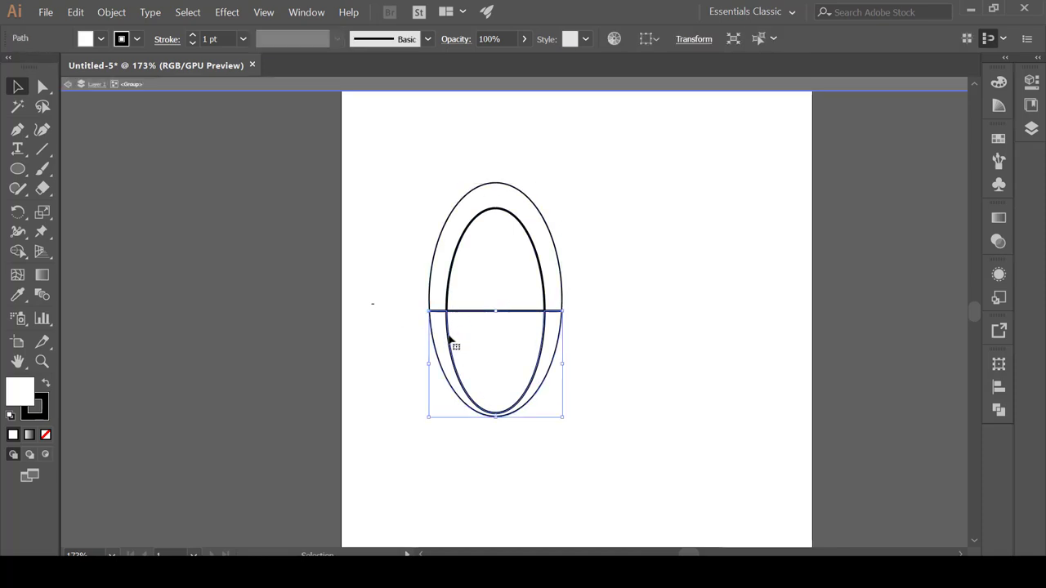
pyautogui.press('Delete')
pyautogui.click(448, 344)
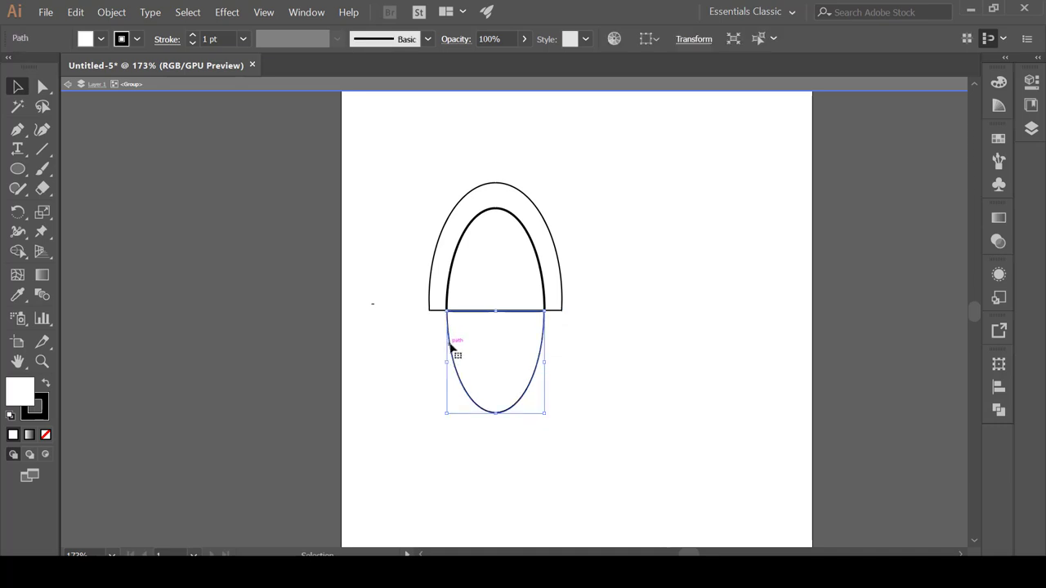
pyautogui.press('Delete')
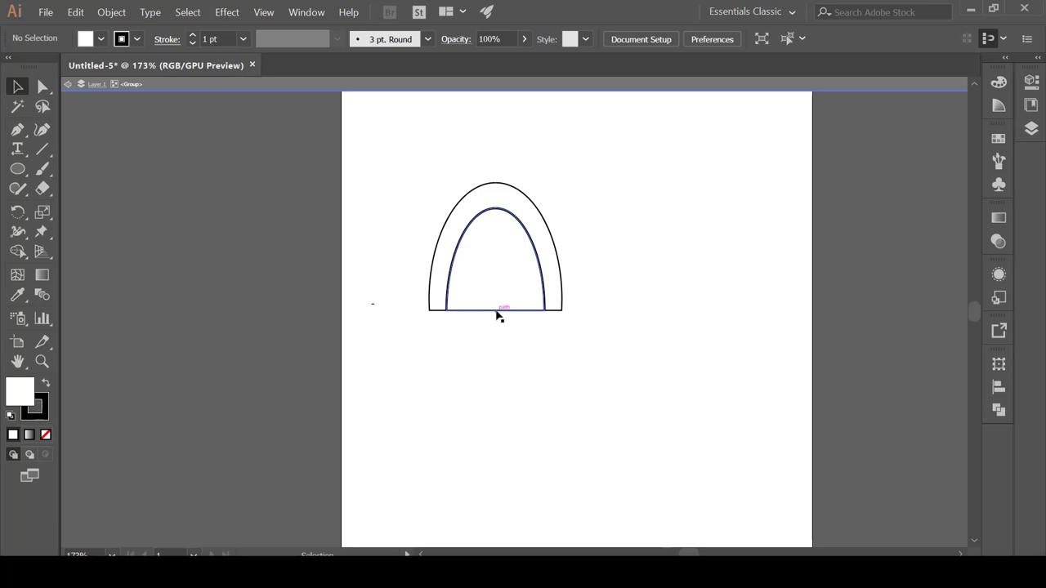
pyautogui.click(497, 311)
pyautogui.press('Delete')
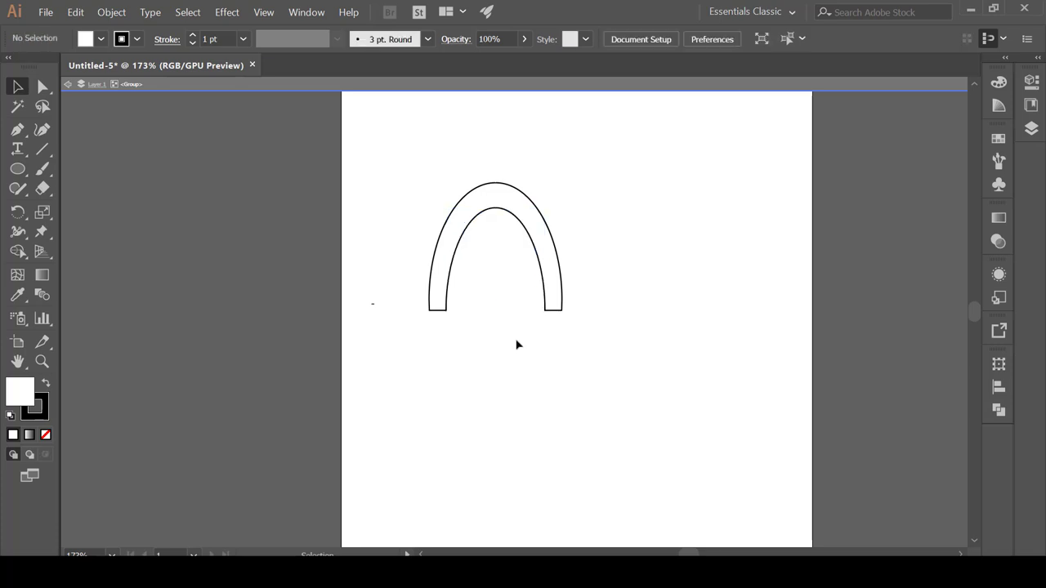
# - Move the inner bottom anchor of the arch's right leg horizontally inward to about X 212 px
pyautogui.scroll(-2, 472, 345)
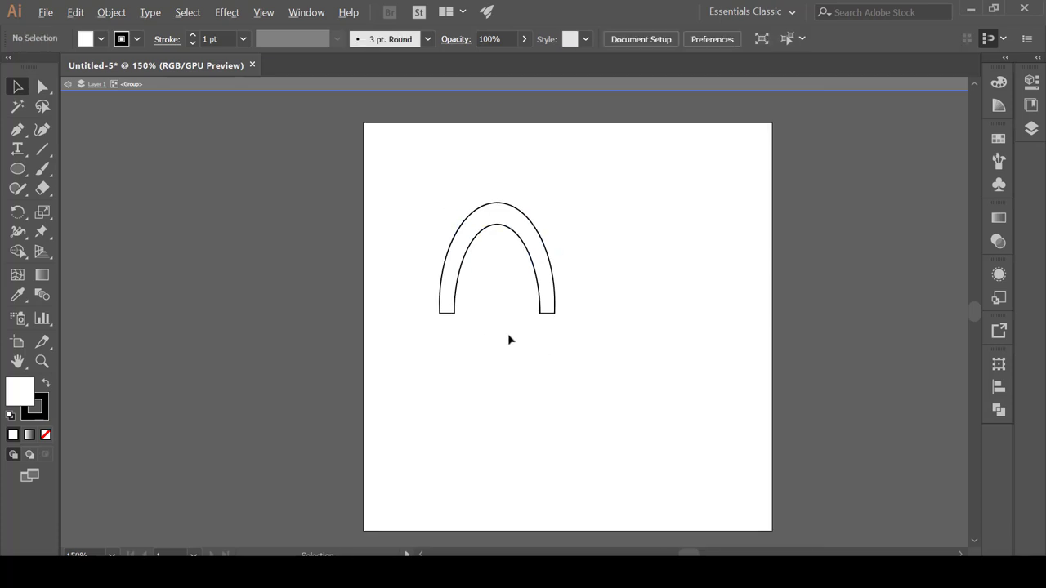
pyautogui.scroll(3, 434, 320)
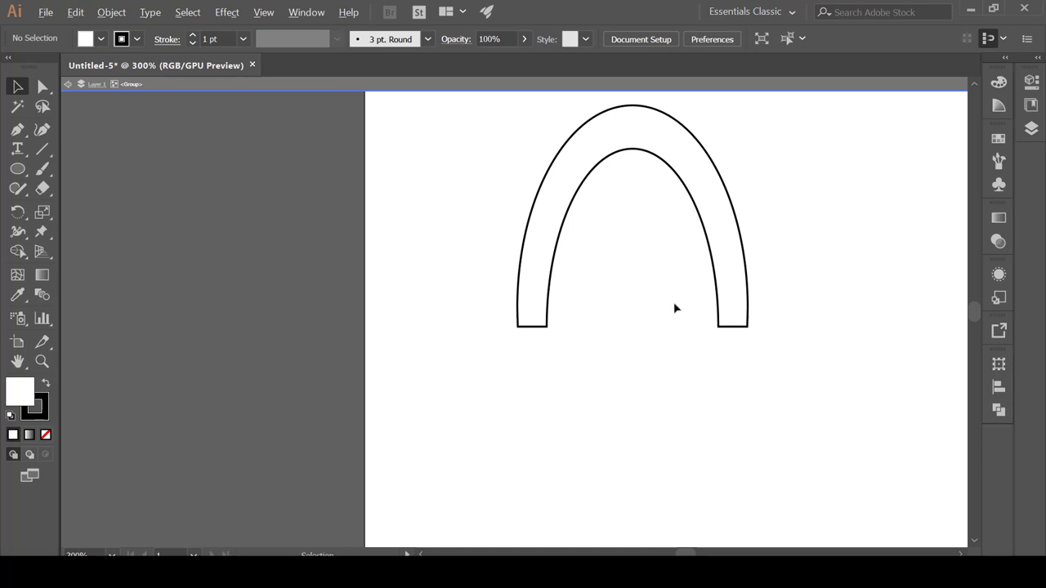
pyautogui.click(43, 86)
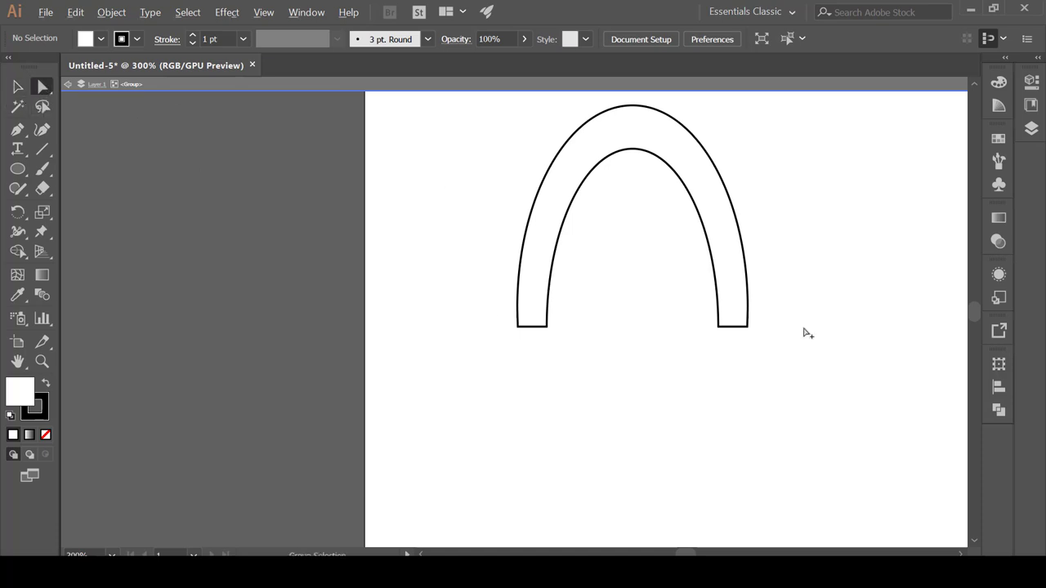
pyautogui.scroll(1, 808, 333)
pyautogui.click(730, 327)
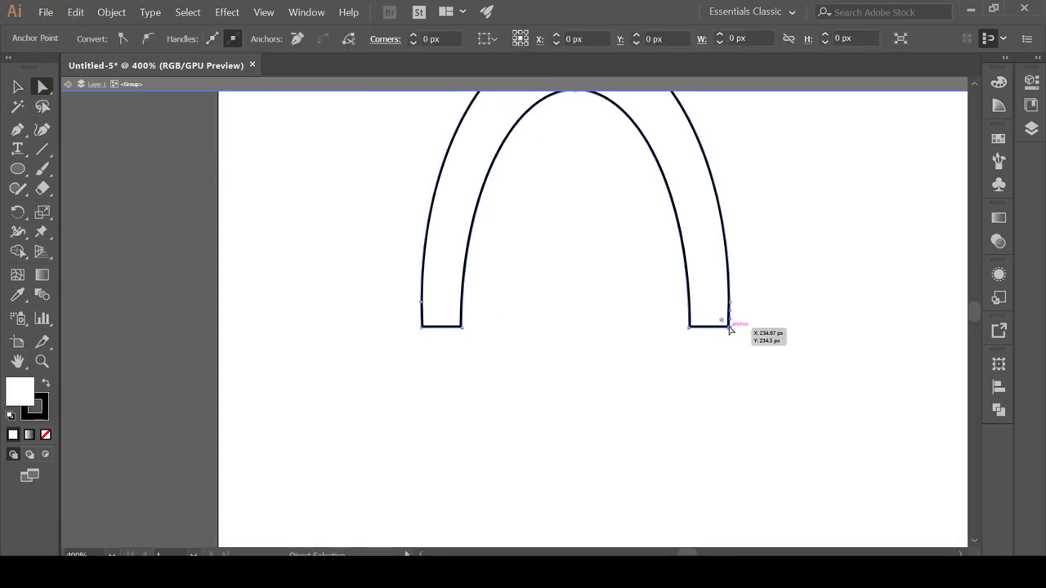
pyautogui.click(689, 327)
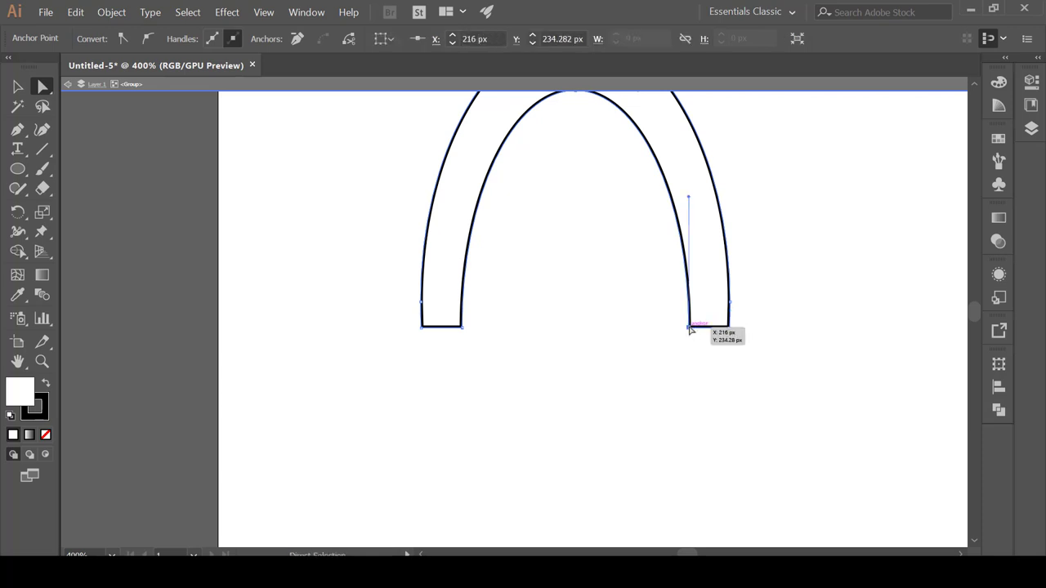
pyautogui.moveTo(689, 328); pyautogui.dragTo(679, 328)
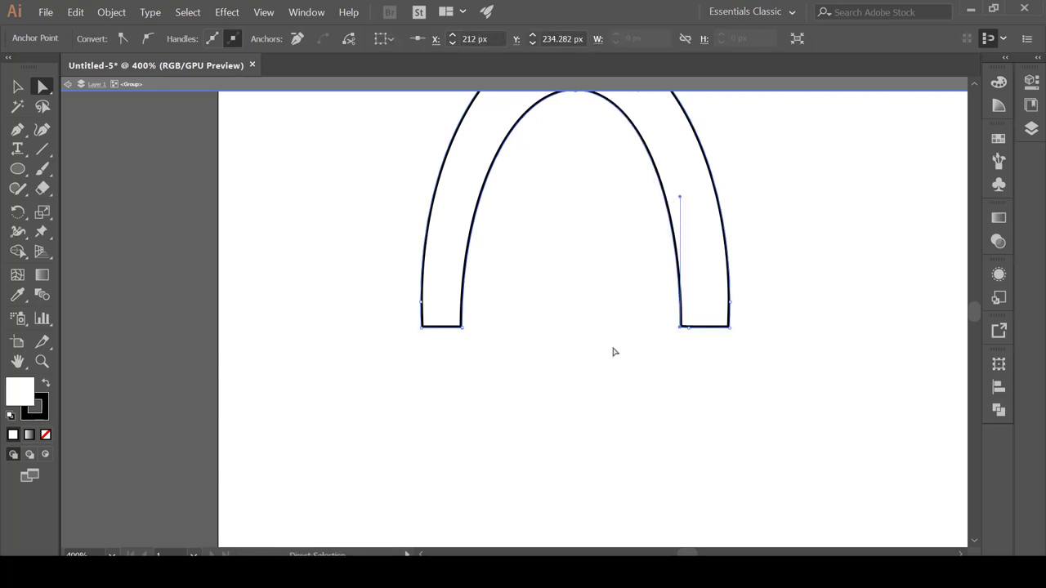
# - Move the left leg's inner bottom anchor inward and shift the right leg's inner bottom anchor to about X 210 px
pyautogui.click(461, 328)
pyautogui.click(470, 330)
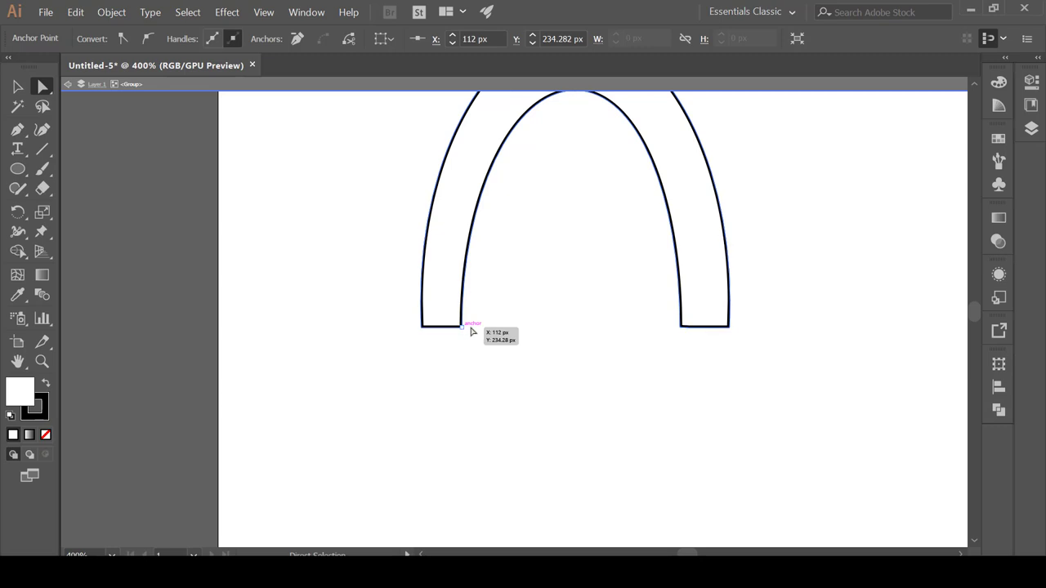
pyautogui.moveTo(462, 327); pyautogui.dragTo(477, 330)
pyautogui.click(482, 357)
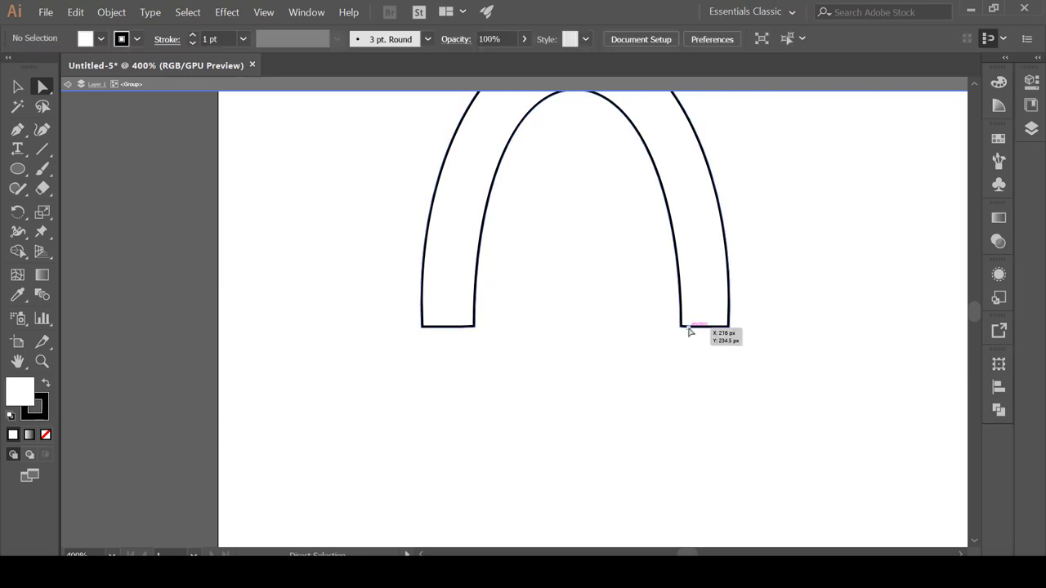
pyautogui.moveTo(682, 327); pyautogui.dragTo(676, 328)
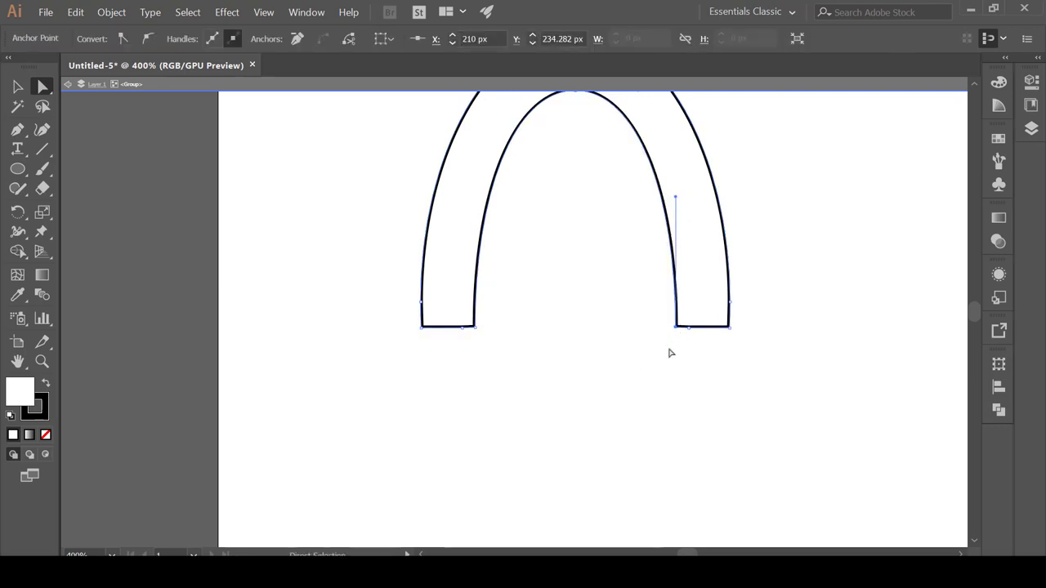
pyautogui.click(671, 353)
pyautogui.scroll(-1, 602, 369)
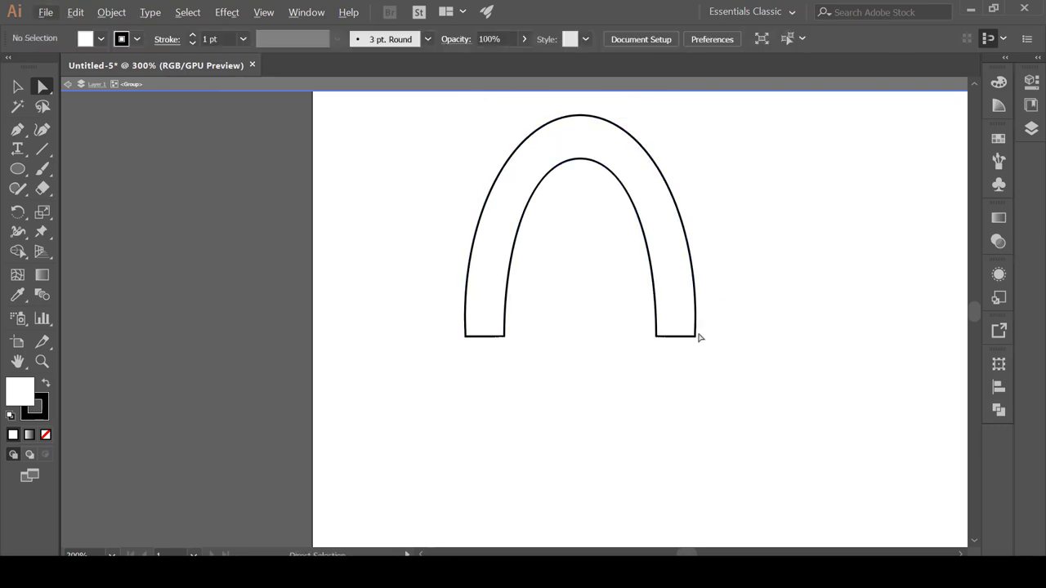
# - Move the outer bottom corners of both arch legs slightly outward to widen the legs evenly
pyautogui.moveTo(698, 336)
pyautogui.mouseDown()
pyautogui.moveTo(706, 353)
pyautogui.moveTo(705, 339)
pyautogui.mouseUp()
pyautogui.hotkey('ctrl', 'z')
pyautogui.click(714, 310)
pyautogui.click(696, 338)
pyautogui.moveTo(455, 331)
pyautogui.mouseDown()
pyautogui.moveTo(472, 345)
pyautogui.moveTo(459, 342)
pyautogui.mouseUp()
pyautogui.click(523, 378)
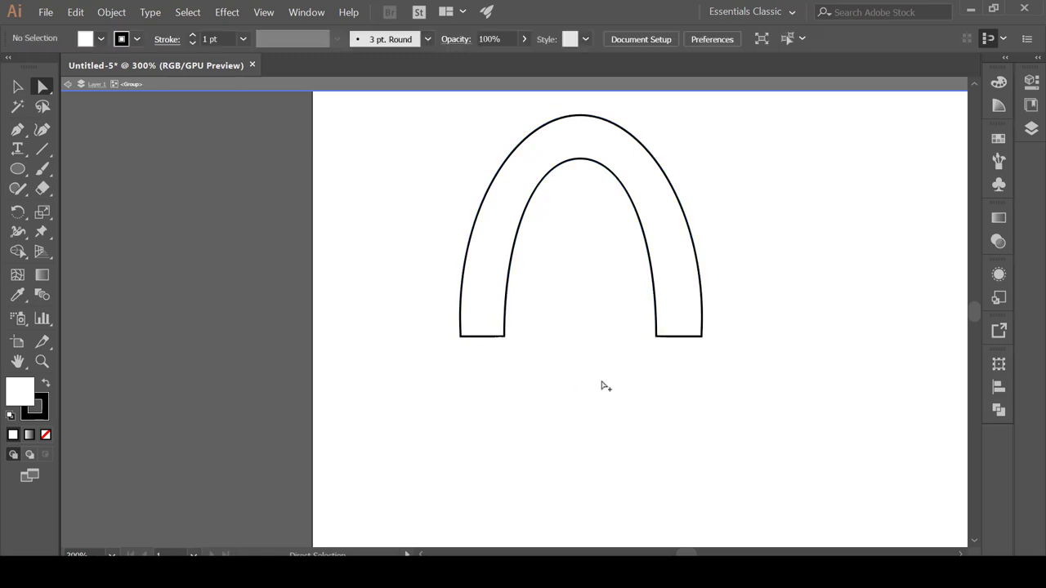
# - Stretch the arch downward from its bottom edge, making it about two thirds taller while keeping its width
pyautogui.keyDown('alt'); pyautogui.scroll(-1, 605, 374); pyautogui.keyUp('alt')
pyautogui.click(572, 311)
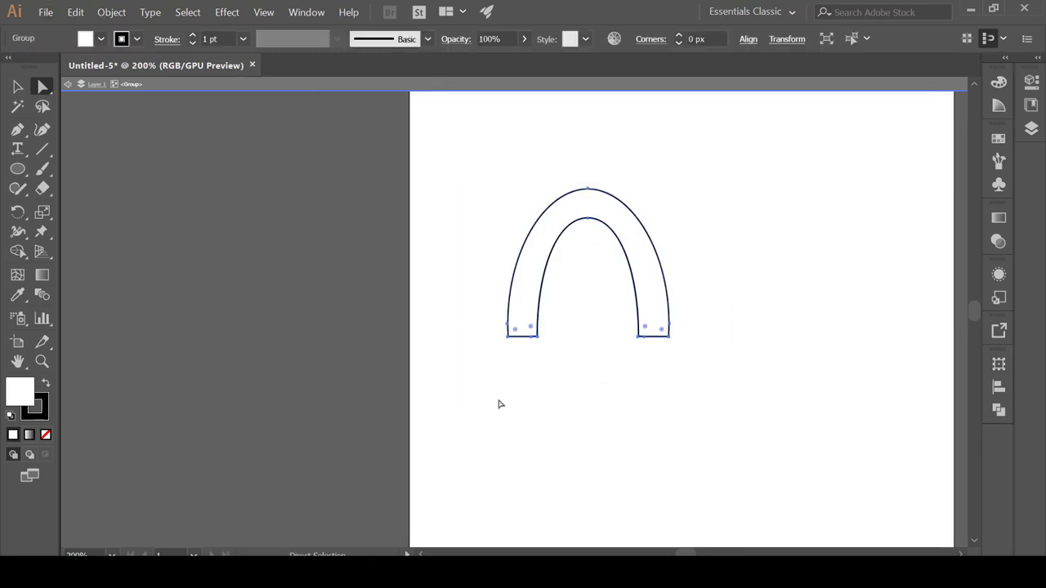
pyautogui.click(531, 390)
pyautogui.hotkey('ctrl', '-')
pyautogui.press('v')
pyautogui.click(574, 242)
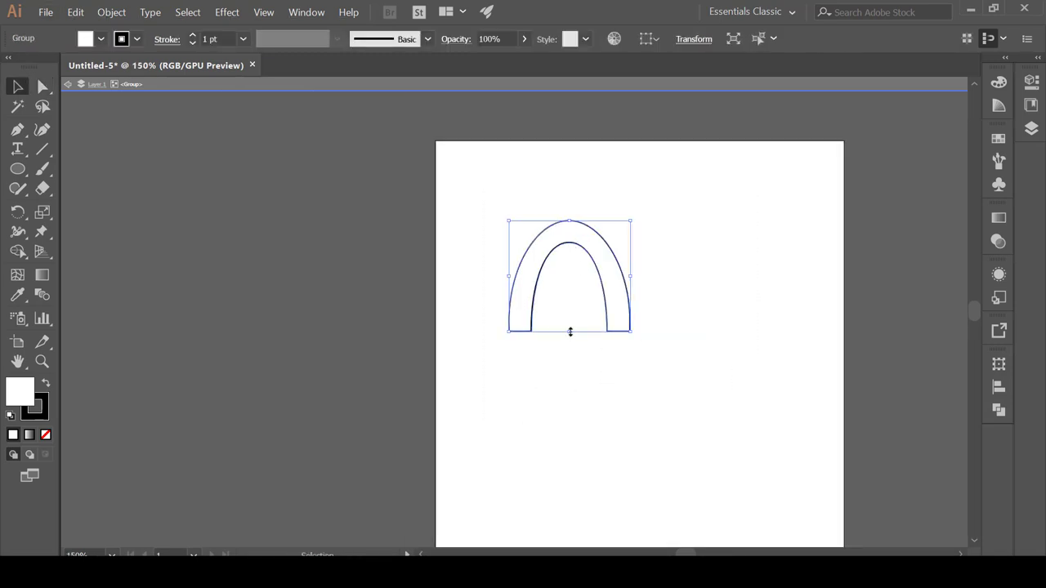
pyautogui.moveTo(570, 332); pyautogui.dragTo(564, 407)
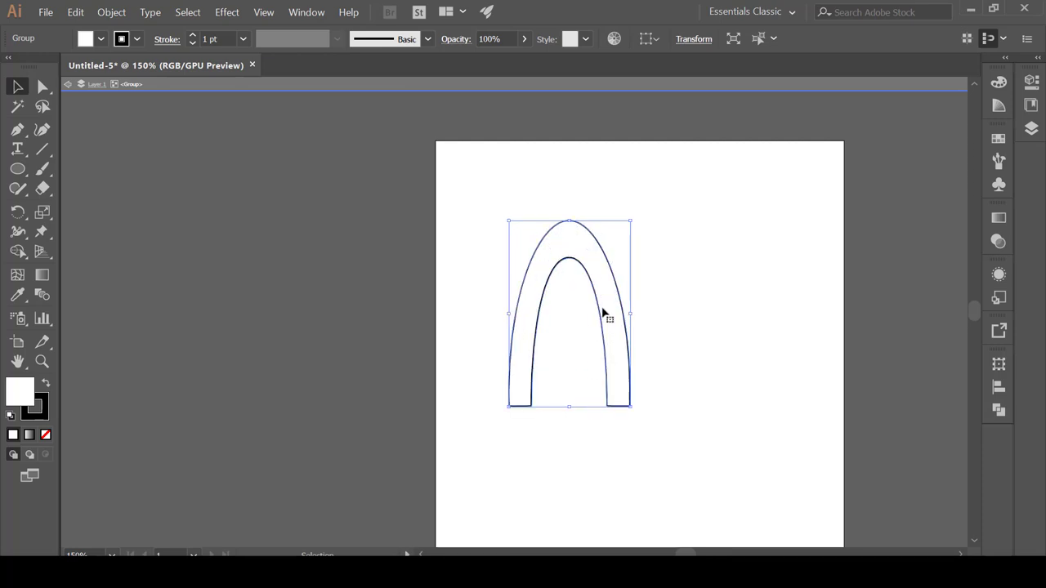
# - Duplicate the arch sideways so the copy's left leg exactly overlaps the original's right leg
pyautogui.moveTo(607, 313); pyautogui.dragTo(707, 332)
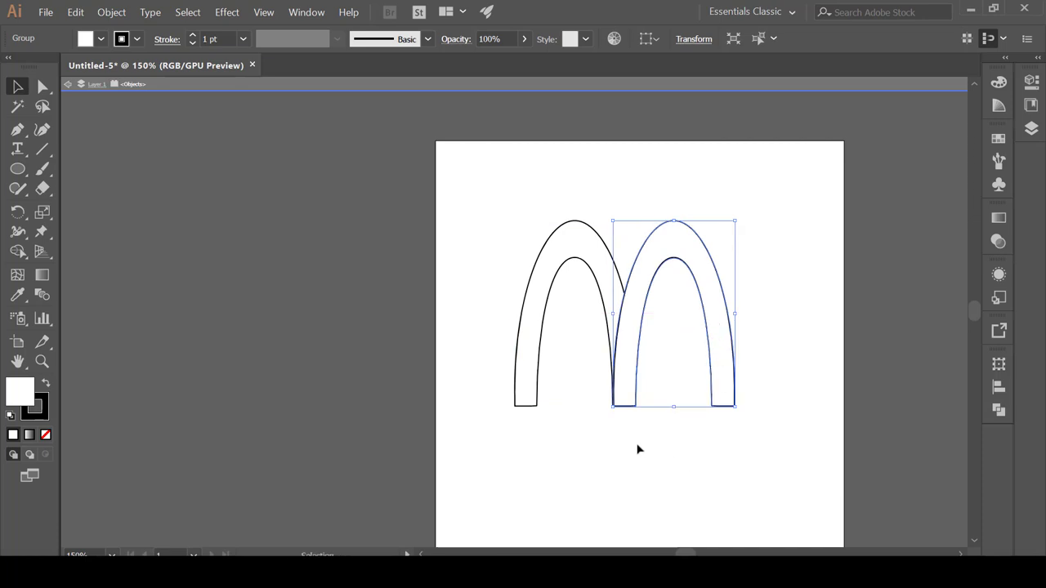
pyautogui.scroll(5, 638, 449)
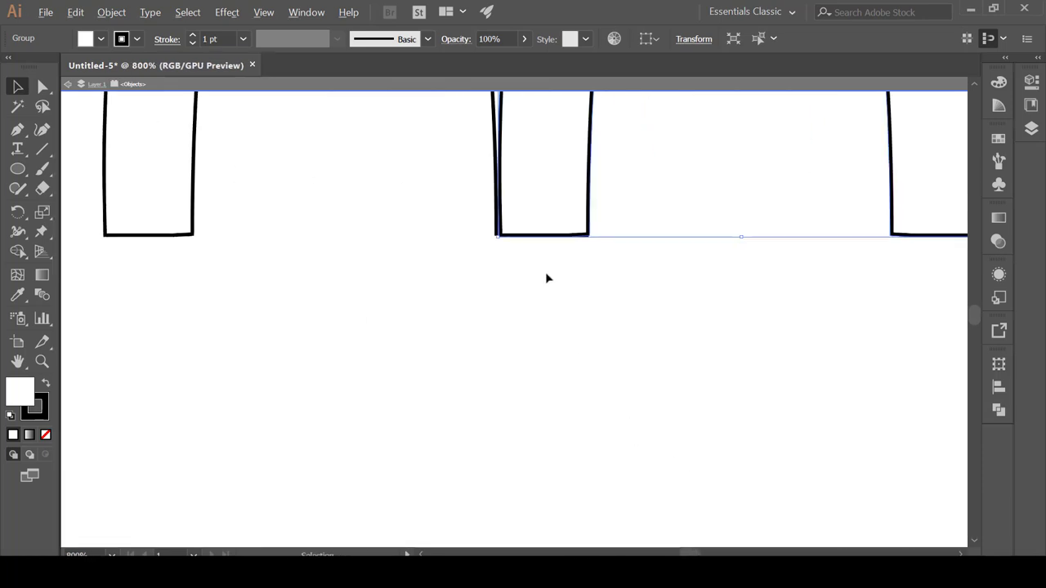
pyautogui.scroll(-1, 507, 206)
pyautogui.moveTo(501, 205); pyautogui.dragTo(497, 211)
pyautogui.scroll(-5, 524, 286)
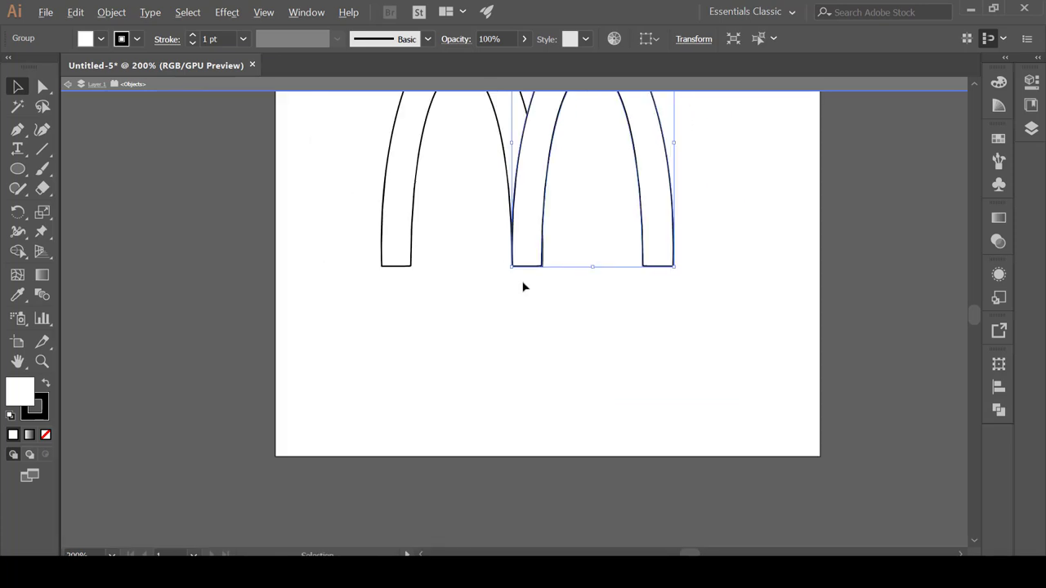
# - Widen both overlapping arches together slightly by extending their right side outward
pyautogui.moveTo(662, 146); pyautogui.dragTo(423, 353)
pyautogui.moveTo(526, 278); pyautogui.dragTo(526, 285)
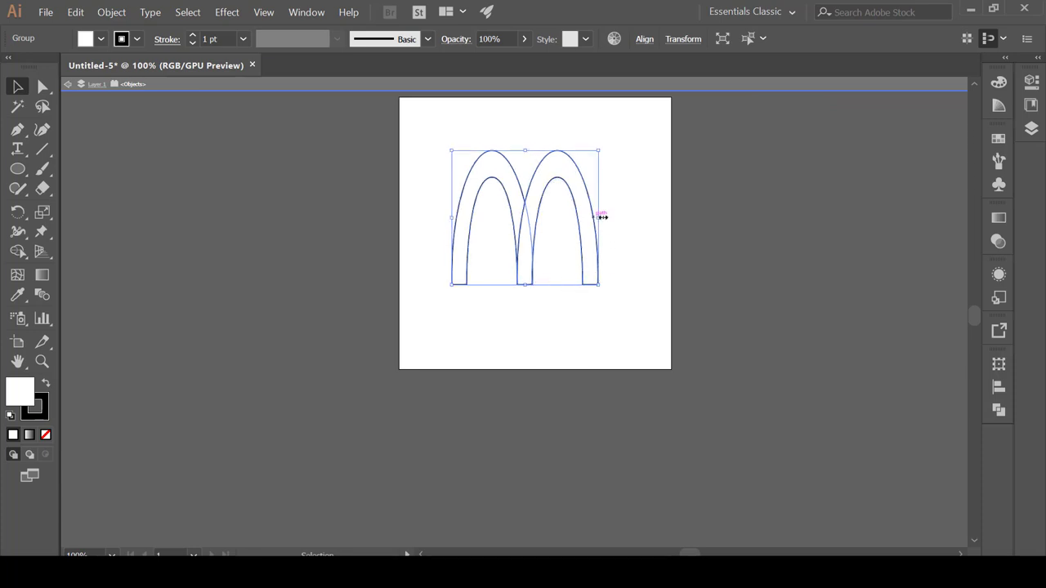
pyautogui.moveTo(601, 217); pyautogui.dragTo(604, 217)
pyautogui.click(573, 314)
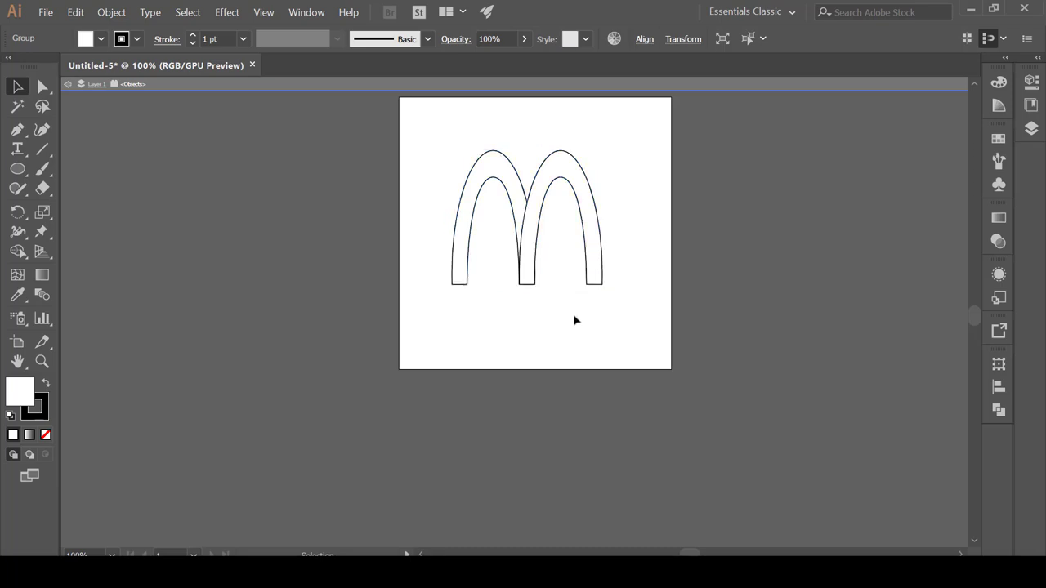
# - Group the two overlapping arches and unite them into a single M shape with Pathfinder
pyautogui.keyDown('alt'); pyautogui.scroll(1, 514, 206); pyautogui.keyUp('alt')
pyautogui.moveTo(672, 106); pyautogui.dragTo(379, 385)
pyautogui.hotkey('ctrl', 'g')
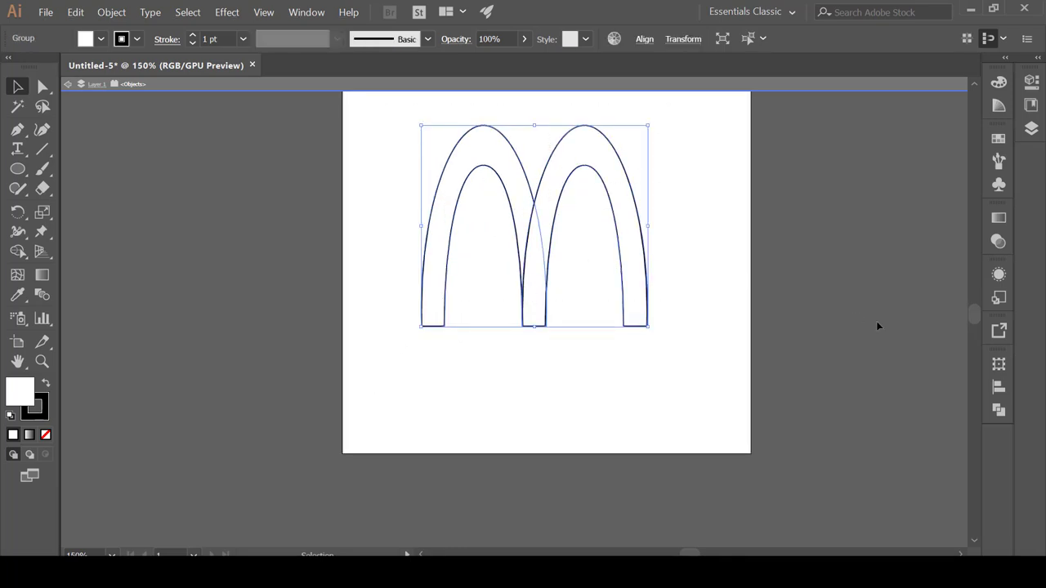
pyautogui.click(999, 410)
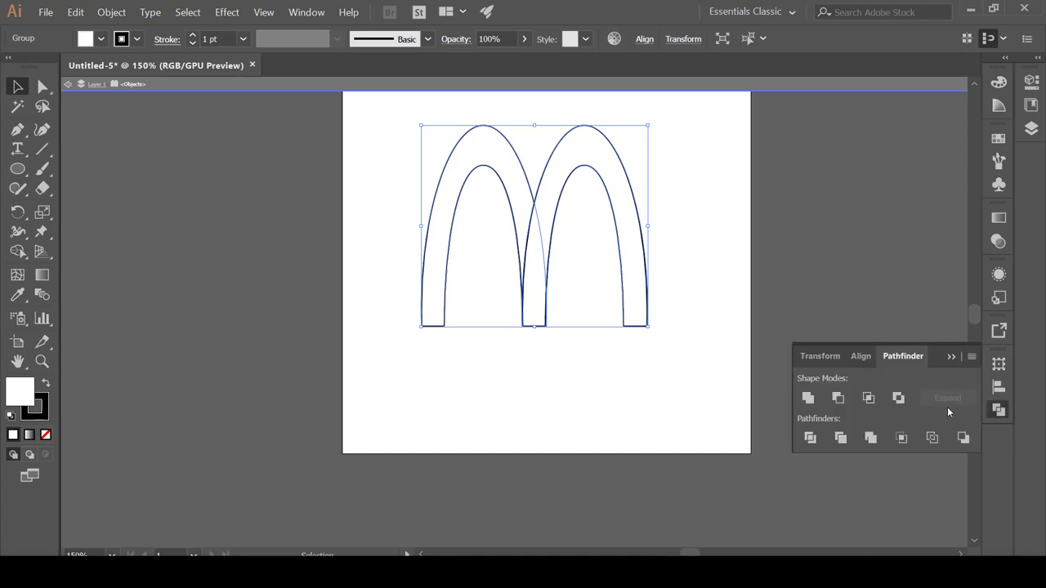
pyautogui.click(808, 398)
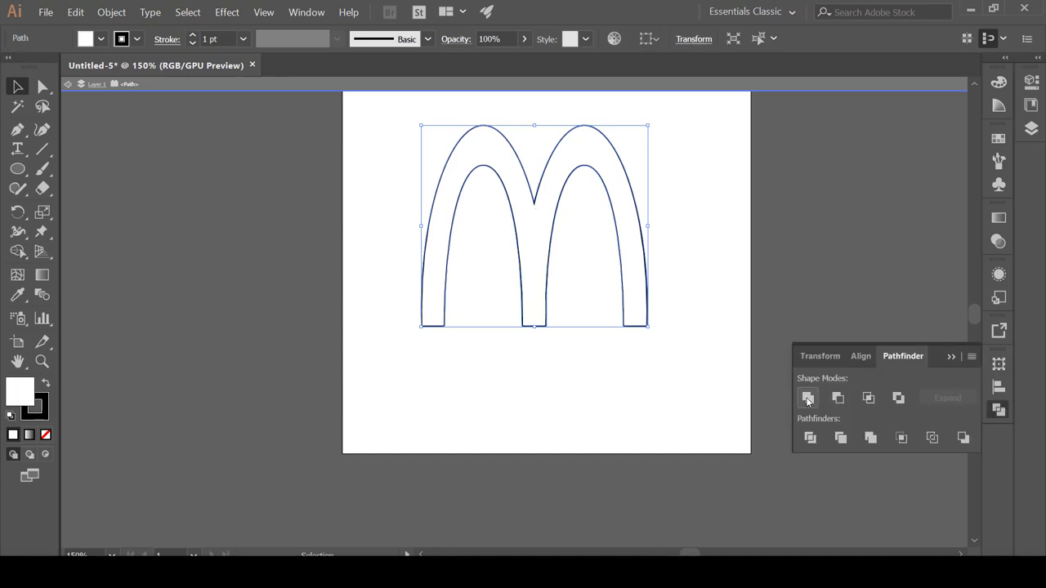
pyautogui.click(953, 359)
# - Move the M shape slightly up and to the right, near the artboard's centre
pyautogui.hotkey('ctrl', '-')
pyautogui.moveTo(596, 210)
pyautogui.mouseDown()
pyautogui.moveTo(604, 243)
pyautogui.moveTo(607, 203)
pyautogui.mouseUp()
pyautogui.click(645, 169)
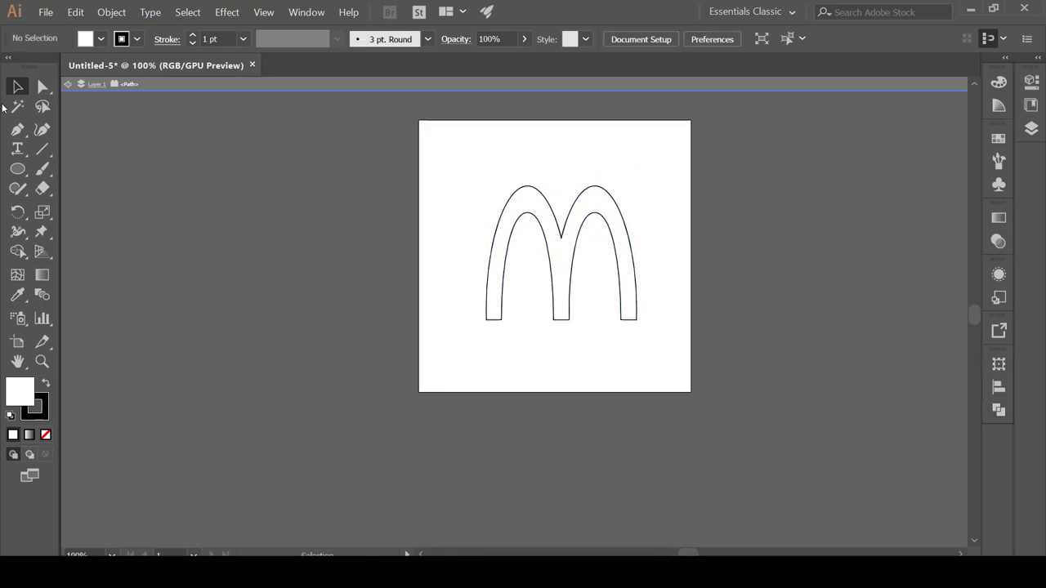
# - Draw a rectangle over the full height of the artboard, extending slightly past both its sides
pyautogui.click(20, 170)
pyautogui.moveTo(18, 170); pyautogui.dragTo(52, 174)
pyautogui.moveTo(411, 120); pyautogui.dragTo(708, 393)
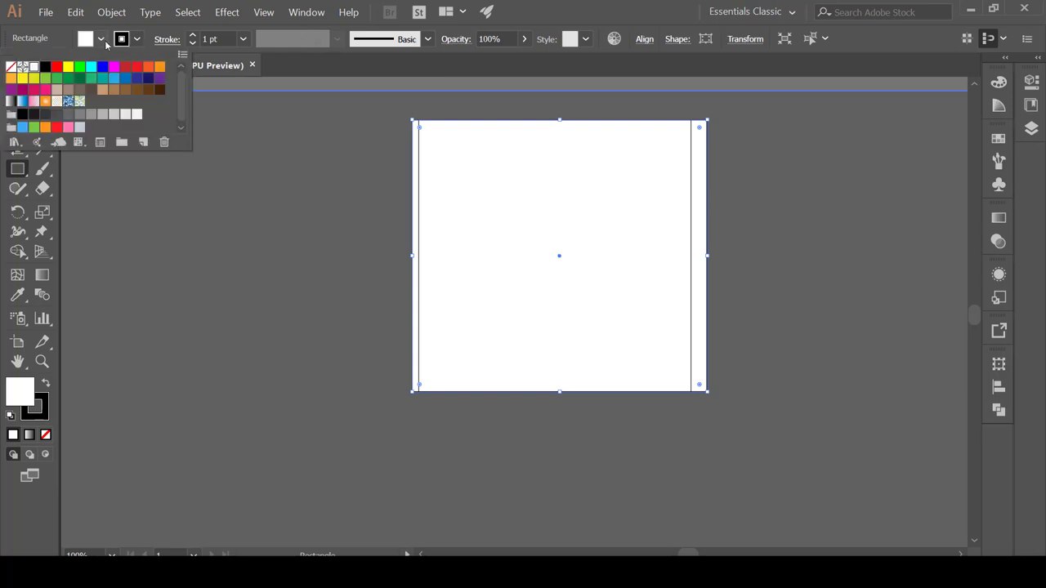
# - Give the rectangle a red fill and no stroke
pyautogui.click(102, 39)
pyautogui.click(138, 68)
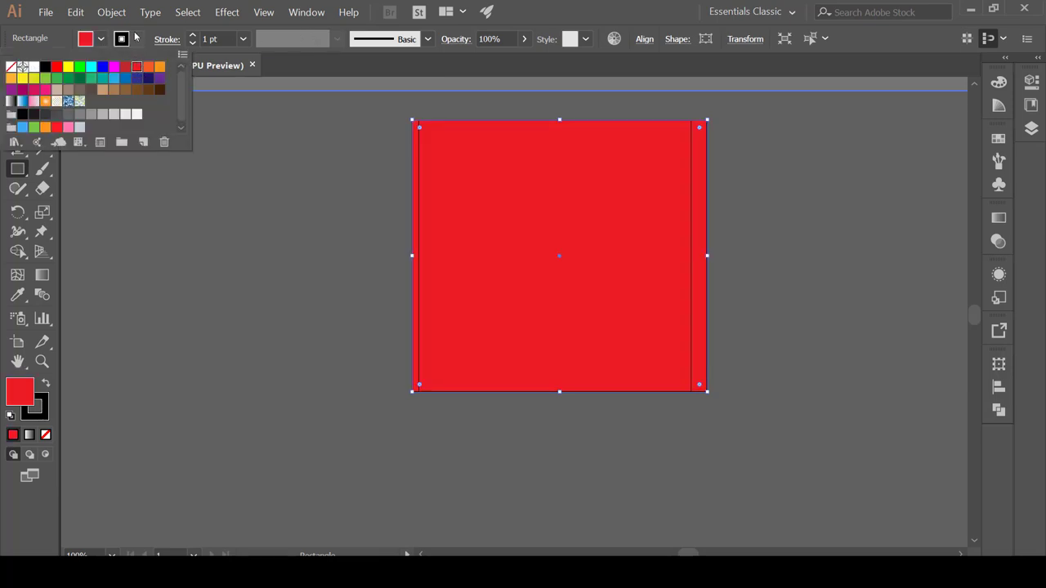
pyautogui.click(135, 39)
pyautogui.click(136, 39)
pyautogui.click(13, 67)
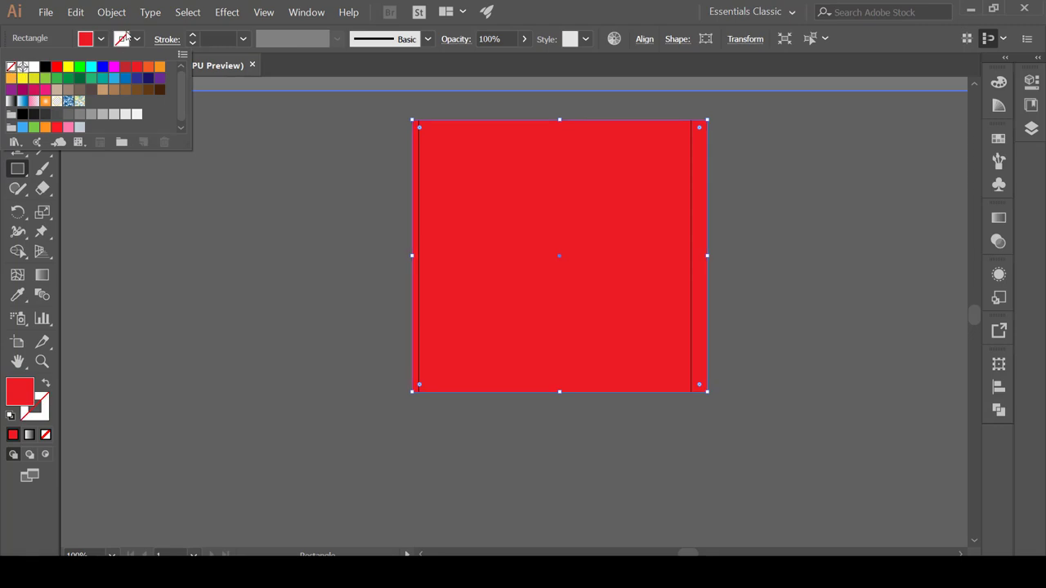
pyautogui.press('Escape')
# - Narrow the red rectangle from both sides so its edges match the artboard's left and right edges
pyautogui.press('v')
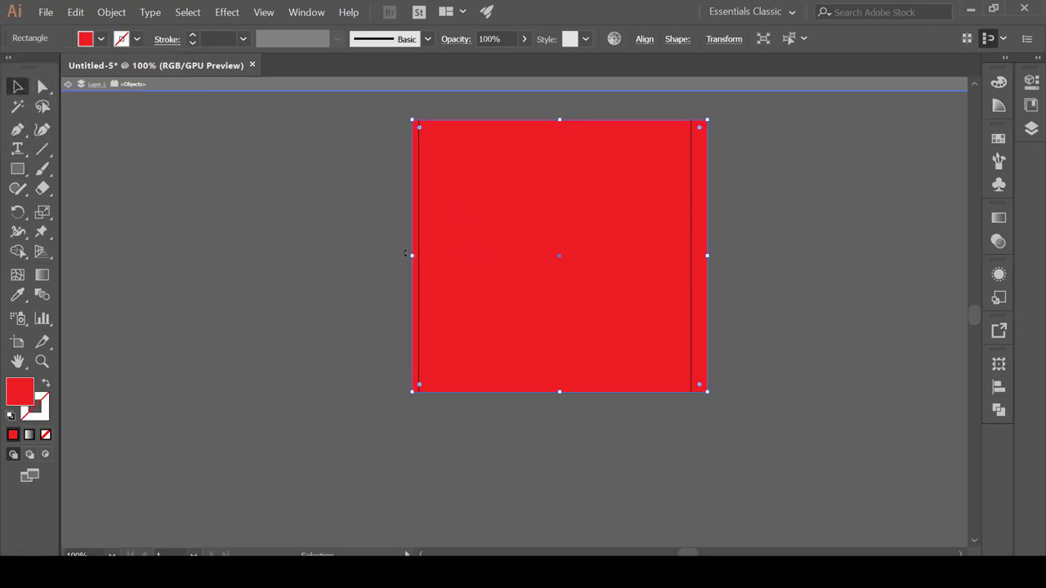
pyautogui.moveTo(409, 257); pyautogui.dragTo(419, 256)
pyautogui.moveTo(708, 257); pyautogui.dragTo(691, 256)
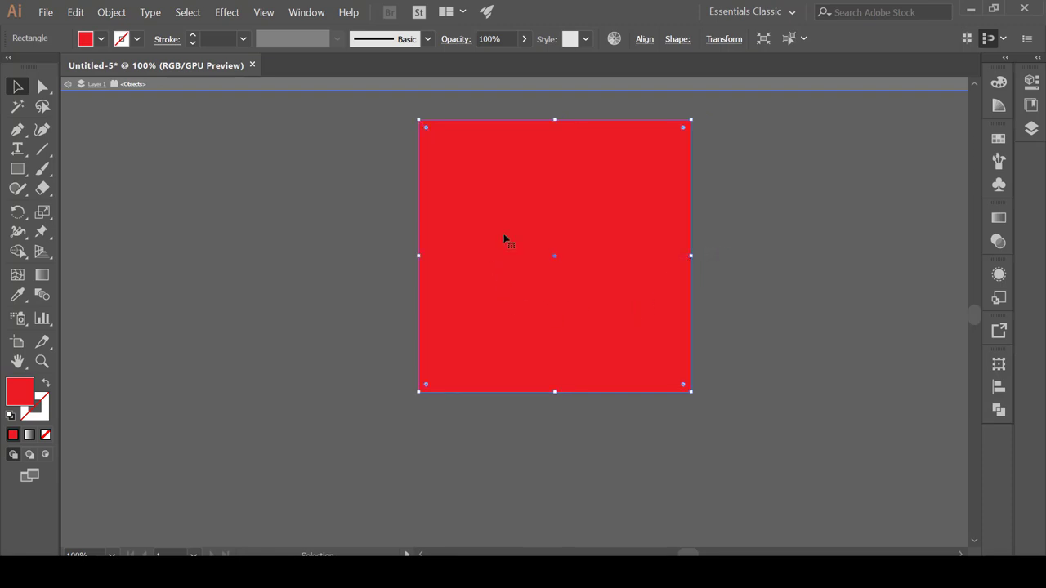
# - Send the red rectangle to the back, behind the M shape
pyautogui.rightClick(514, 210)
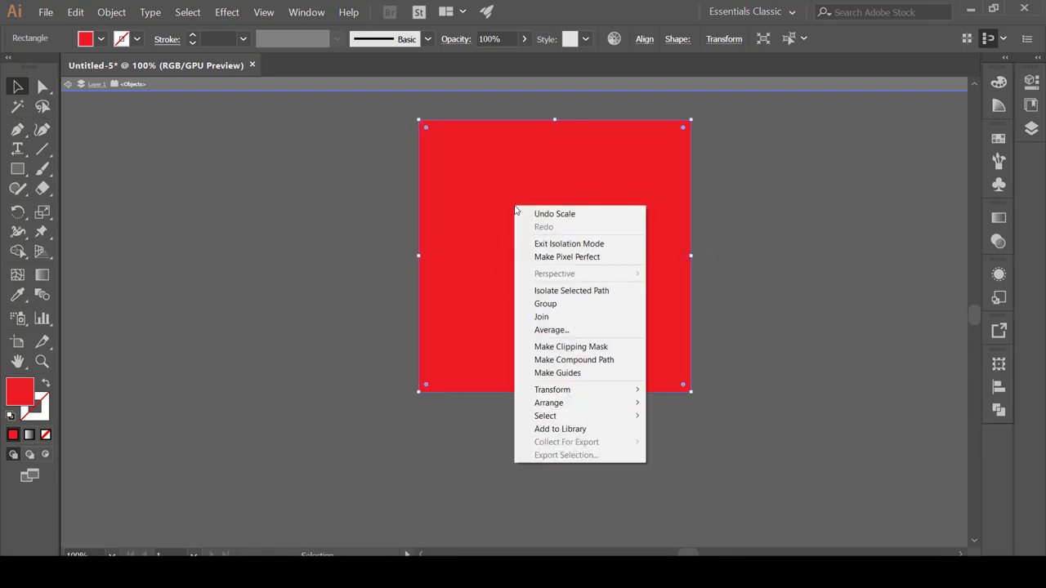
pyautogui.moveTo(605, 406)
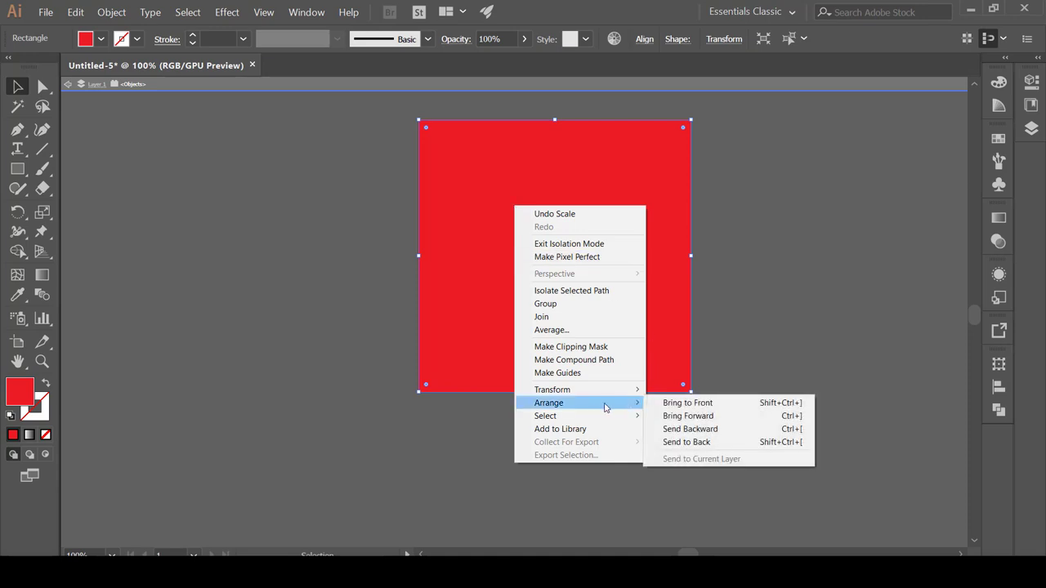
pyautogui.click(687, 442)
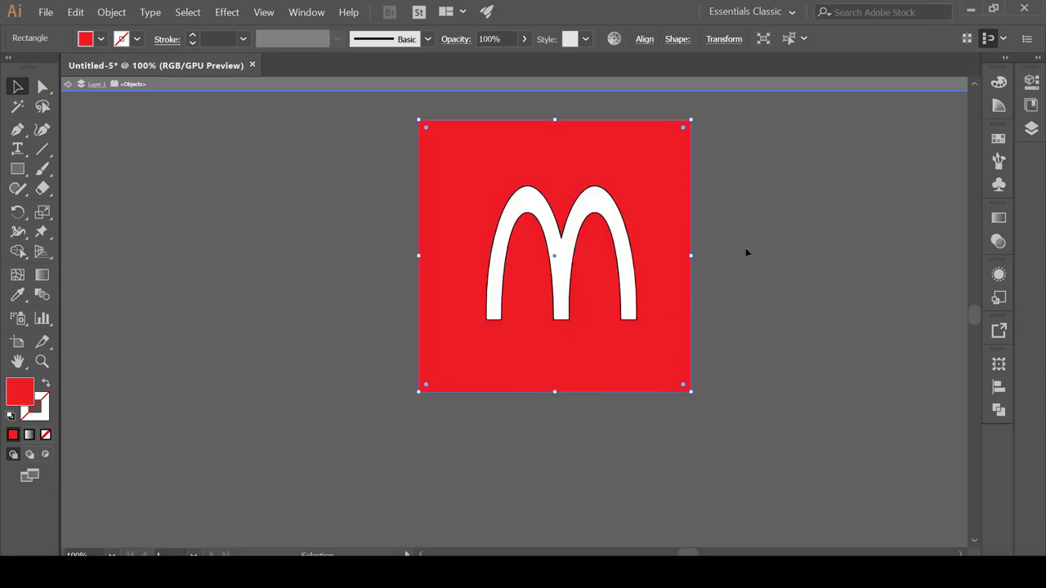
pyautogui.click(746, 248)
# - Remove the M shape's stroke and fill it with the light orange swatch
pyautogui.click(591, 211)
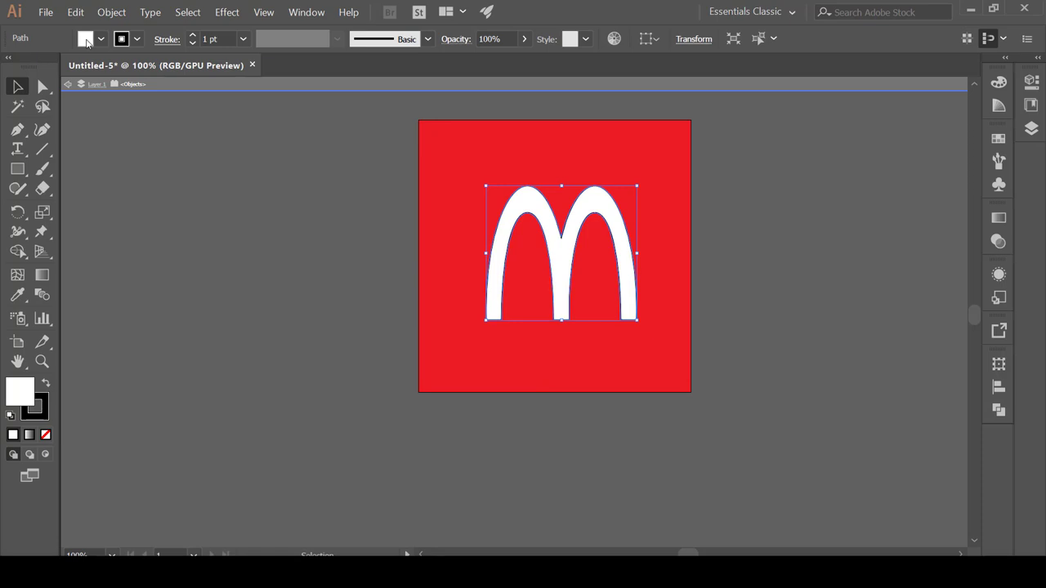
pyautogui.click(139, 38)
pyautogui.click(10, 68)
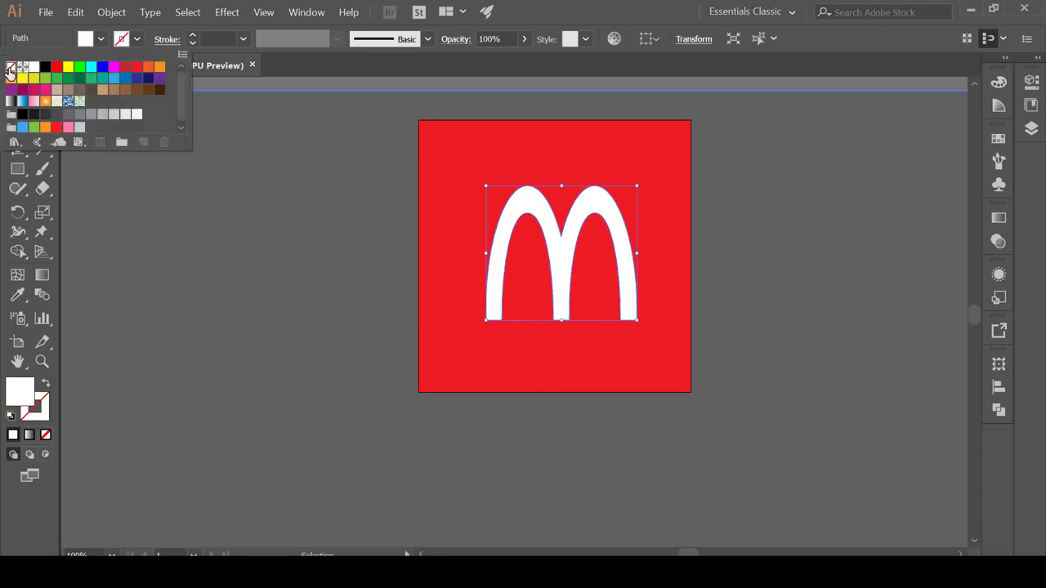
pyautogui.click(99, 38)
pyautogui.click(100, 38)
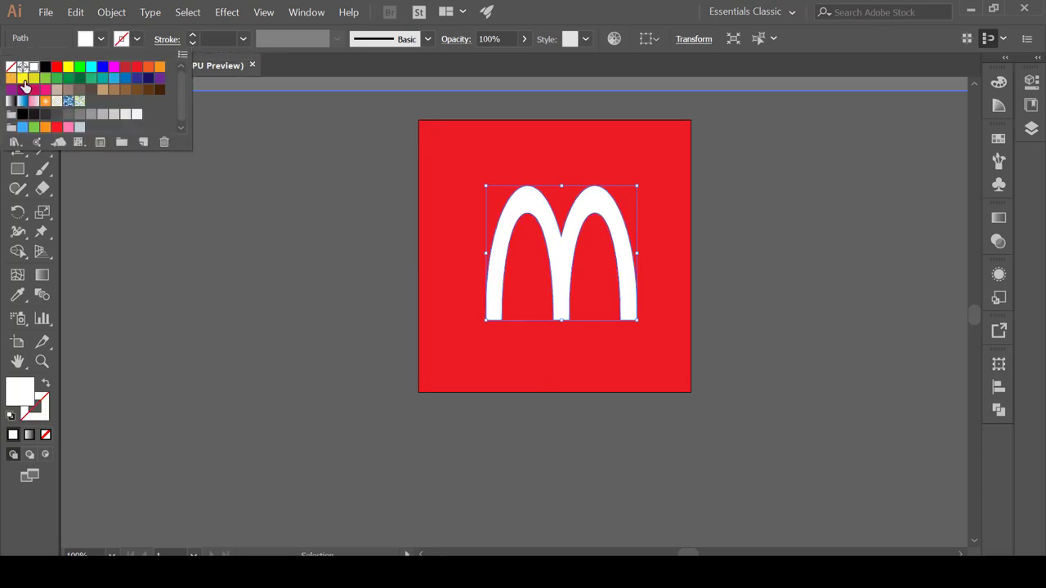
pyautogui.click(8, 81)
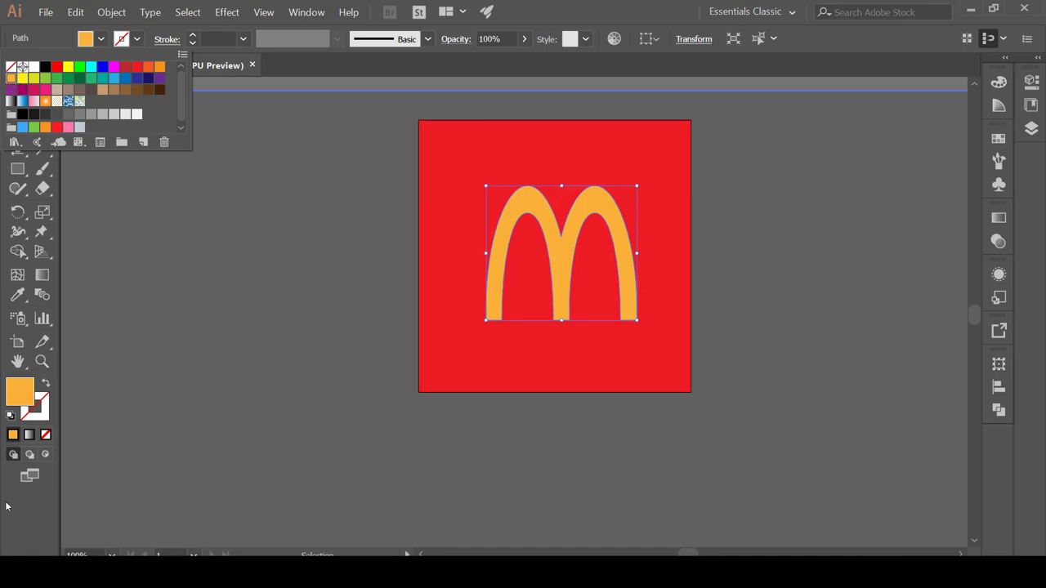
# - Shift the M shape's fill hue toward yellow, to the golden colour F9C33D
pyautogui.doubleClick(19, 398)
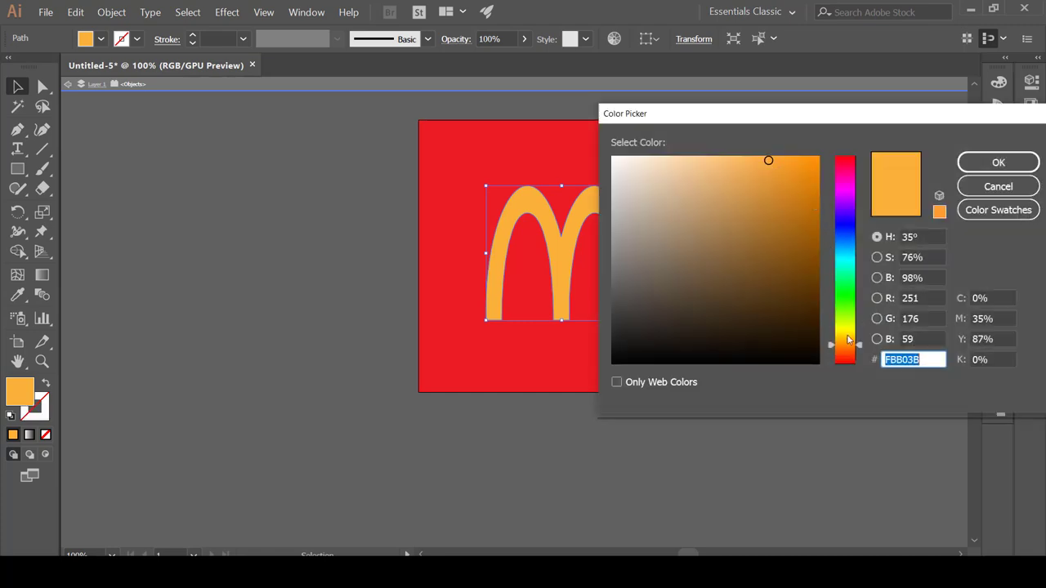
pyautogui.moveTo(860, 345); pyautogui.dragTo(860, 339)
pyautogui.click(999, 162)
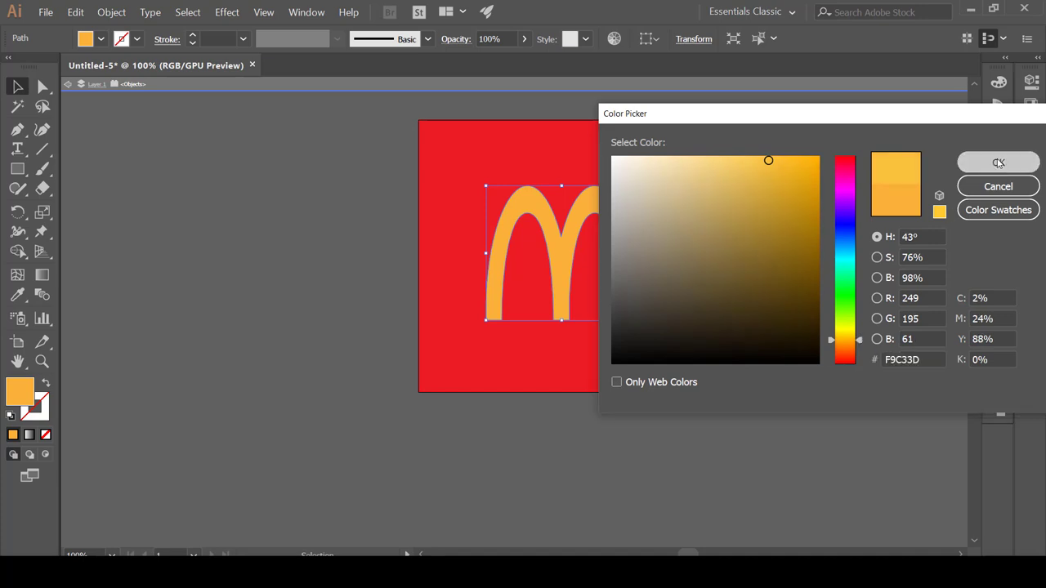
# - Move the golden M slightly left to centre it horizontally on the red background
pyautogui.click(776, 214)
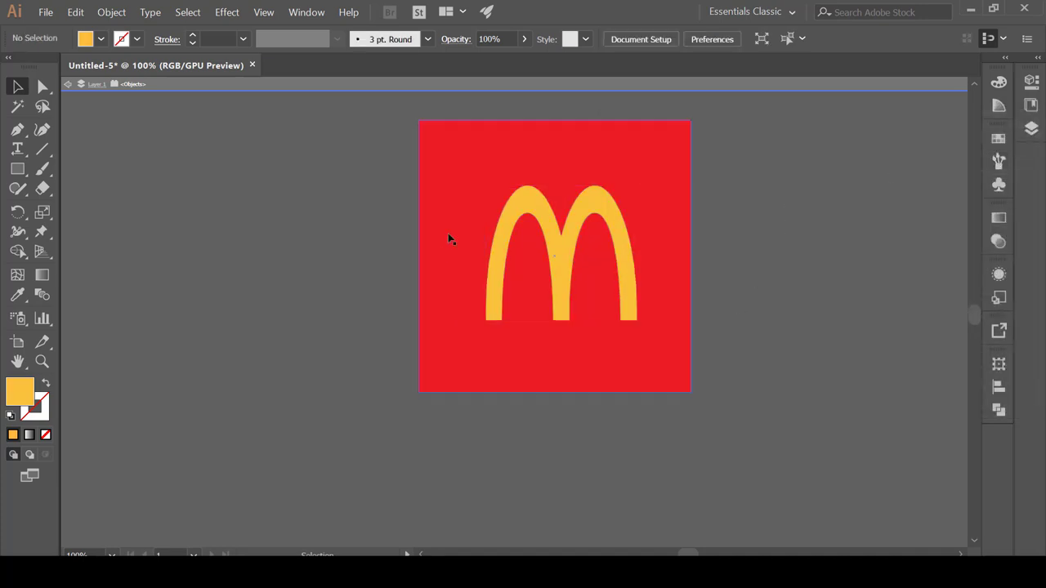
pyautogui.moveTo(552, 227); pyautogui.dragTo(545, 228)
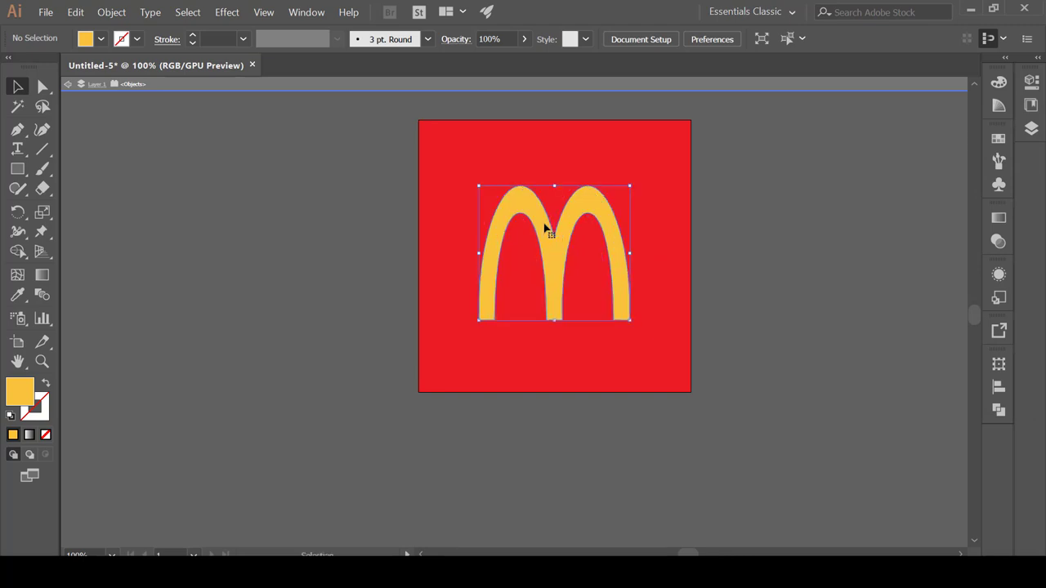
pyautogui.click(606, 351)
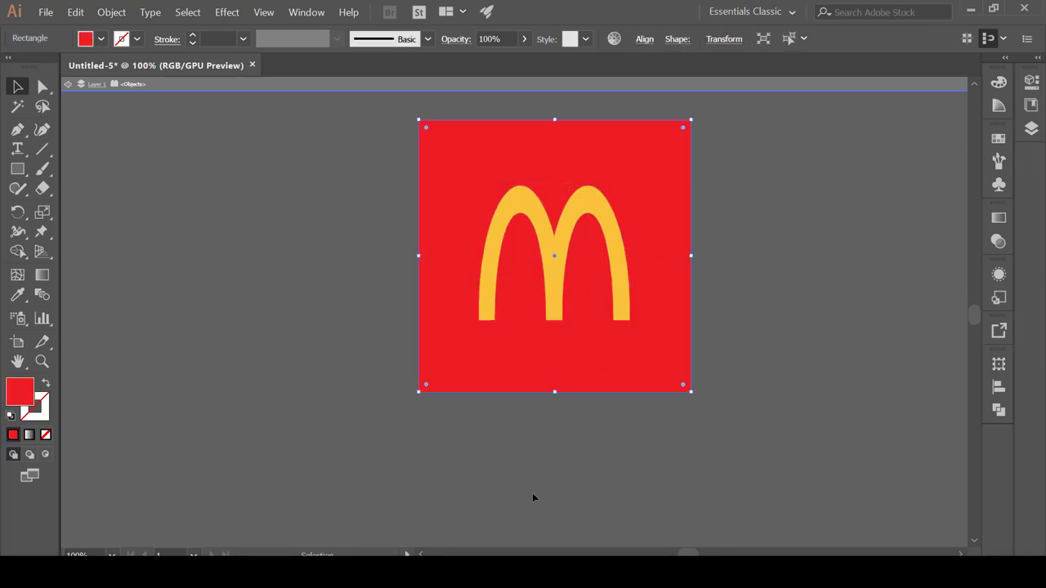